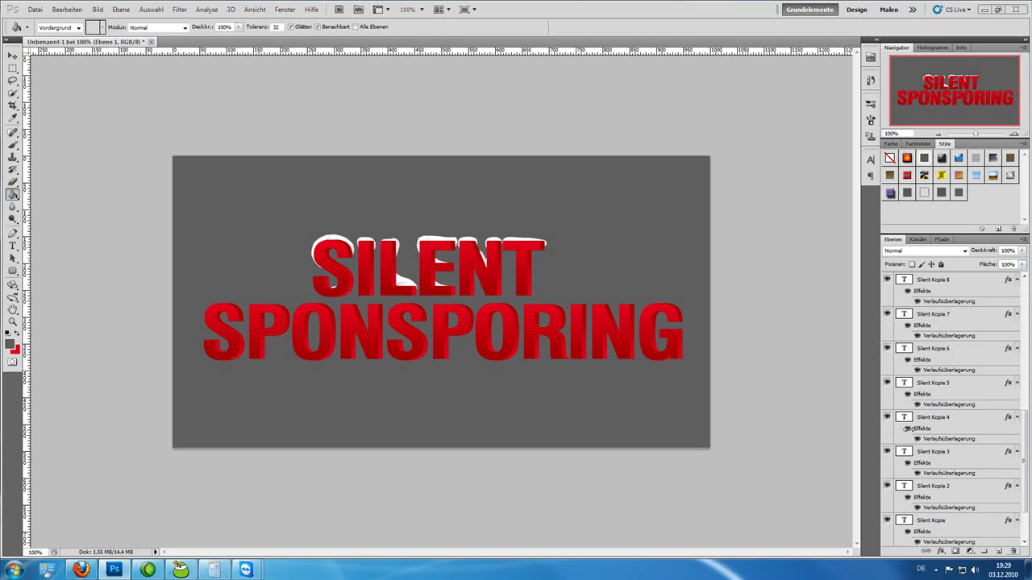
With the finished SILENT artwork displayed, open the Datei (File) menu.
left_click(37, 11)
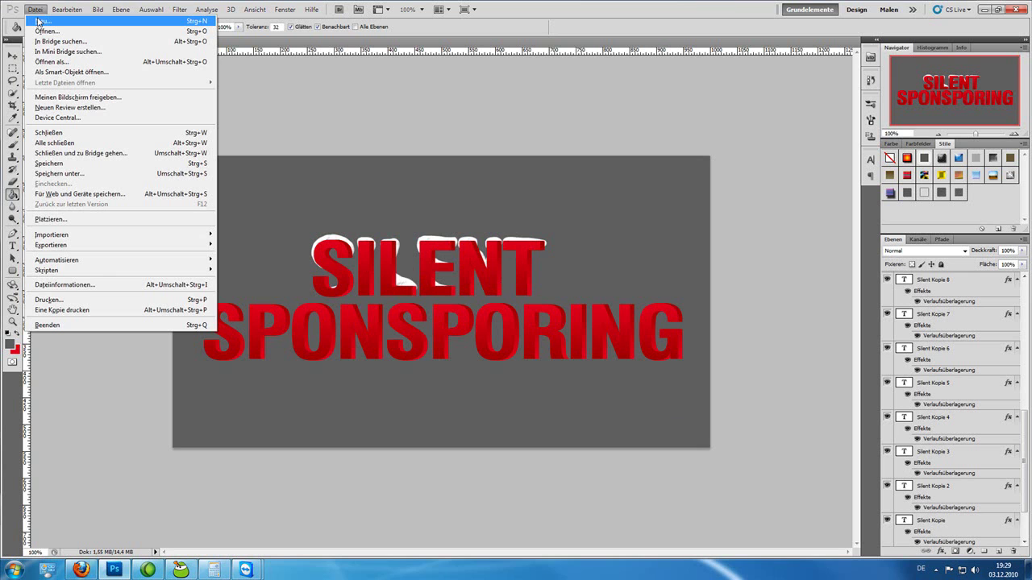
Create a new blank white document, 1000 × 500 pixels, via Datei > Neu.
left_click(38, 21)
double_click(437, 210)
type("1000")
key("Tab")
key("Tab")
type("500")
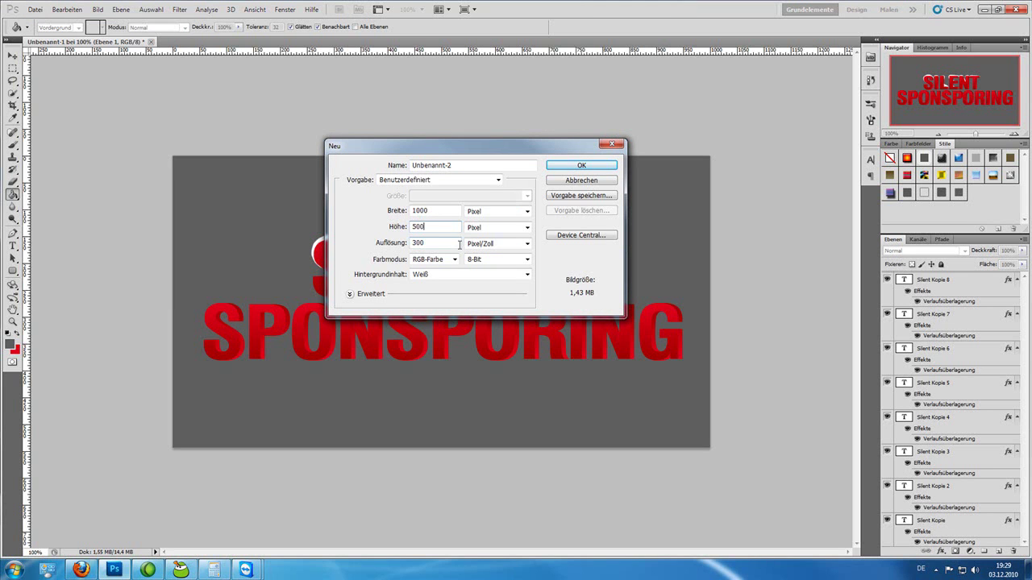
left_click(574, 166)
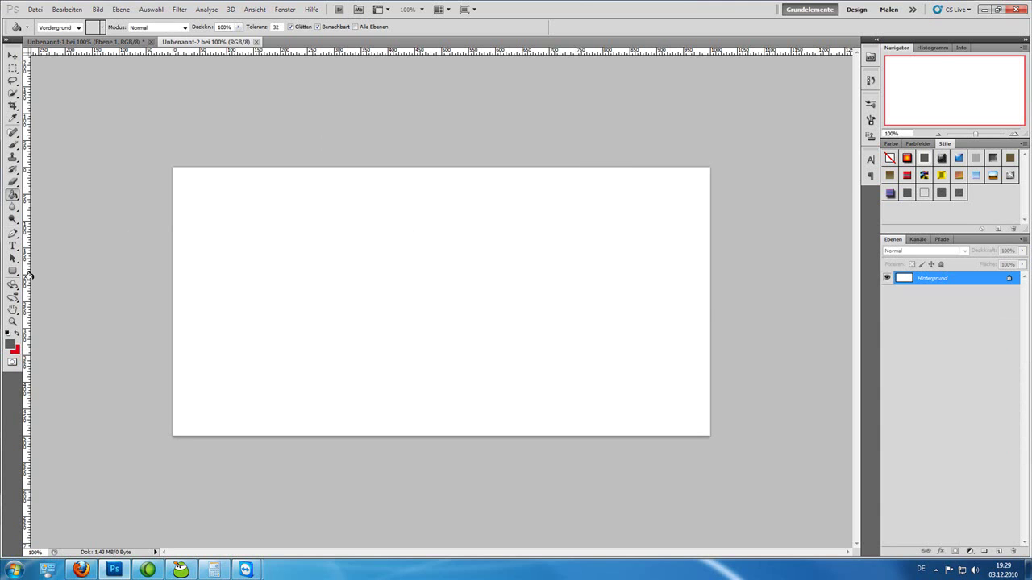
Fill the new canvas dark grey with the Paint Bucket and select the Type tool.
left_click(257, 272)
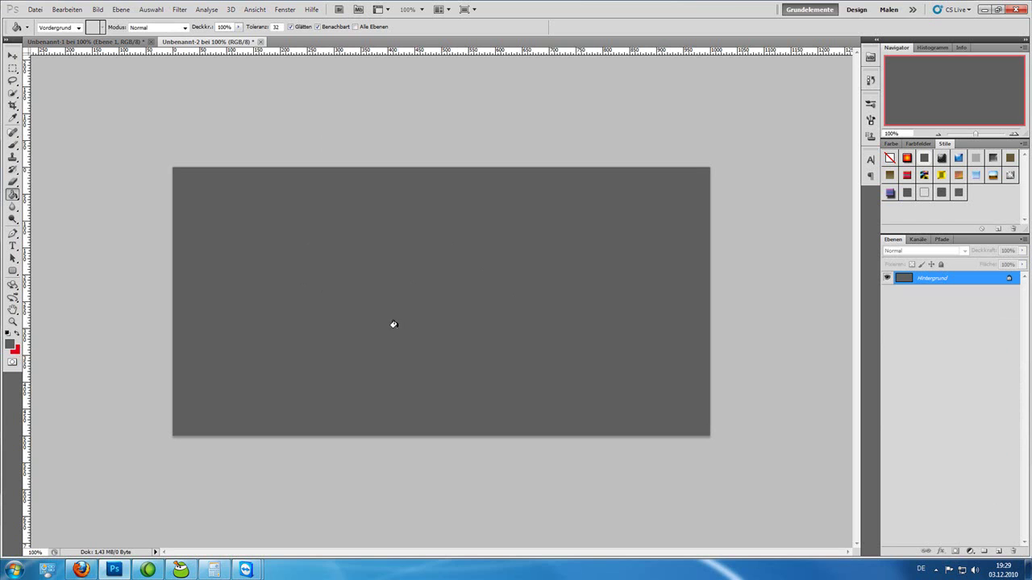
left_click(13, 246)
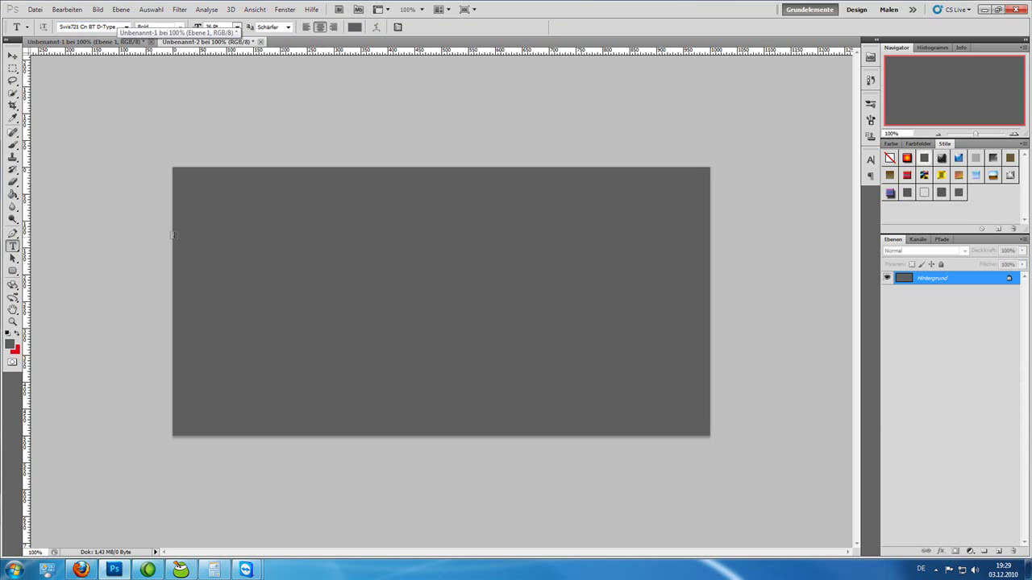
Type the word SILENT in red across the middle of the canvas.
left_click(17, 334)
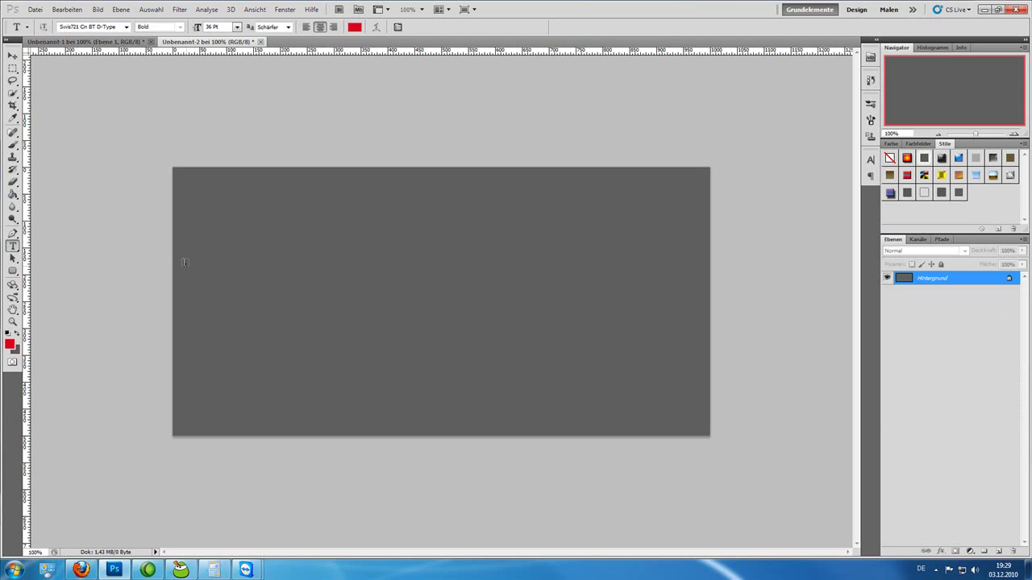
left_click_drag(491, 296, 709, 327)
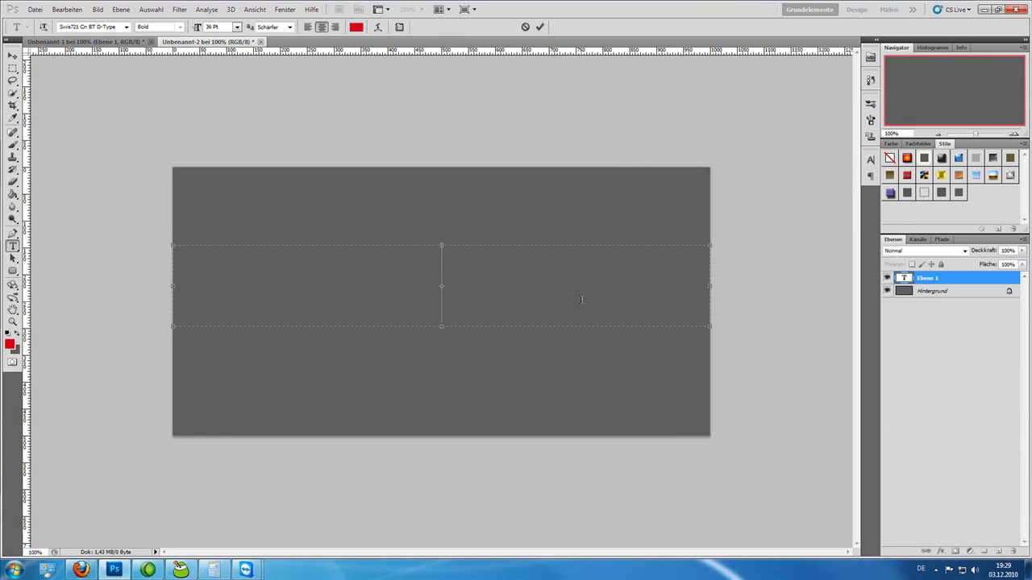
type("SILENT")
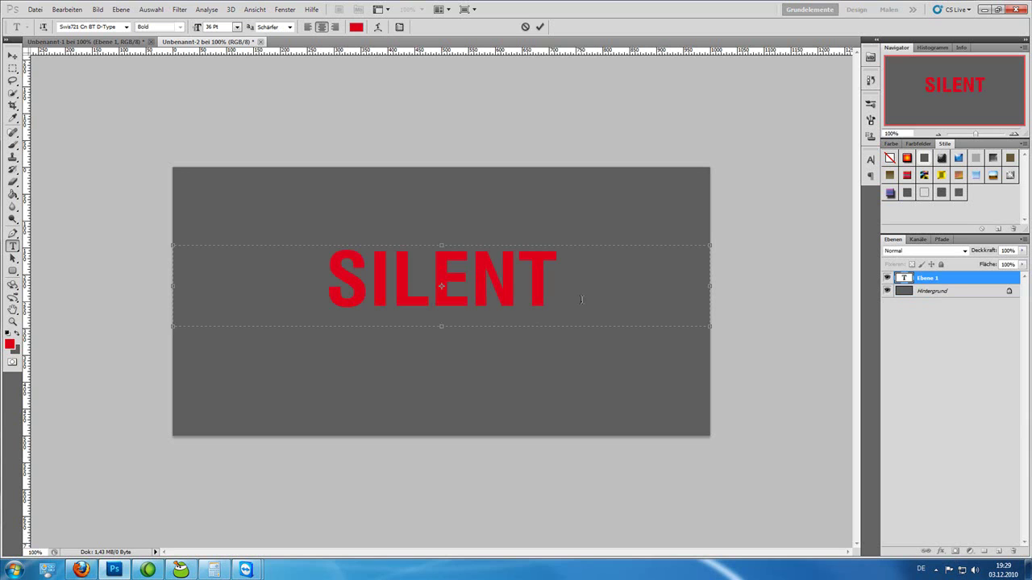
left_click(540, 27)
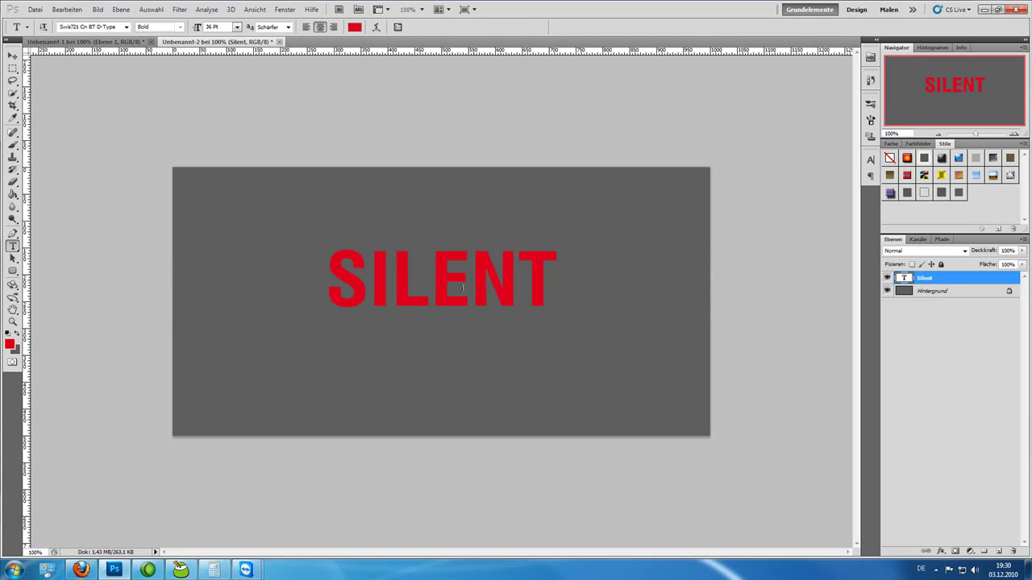
Recolour the SILENT text to a brighter red.
left_click(11, 345)
left_click(234, 216)
left_click(367, 196)
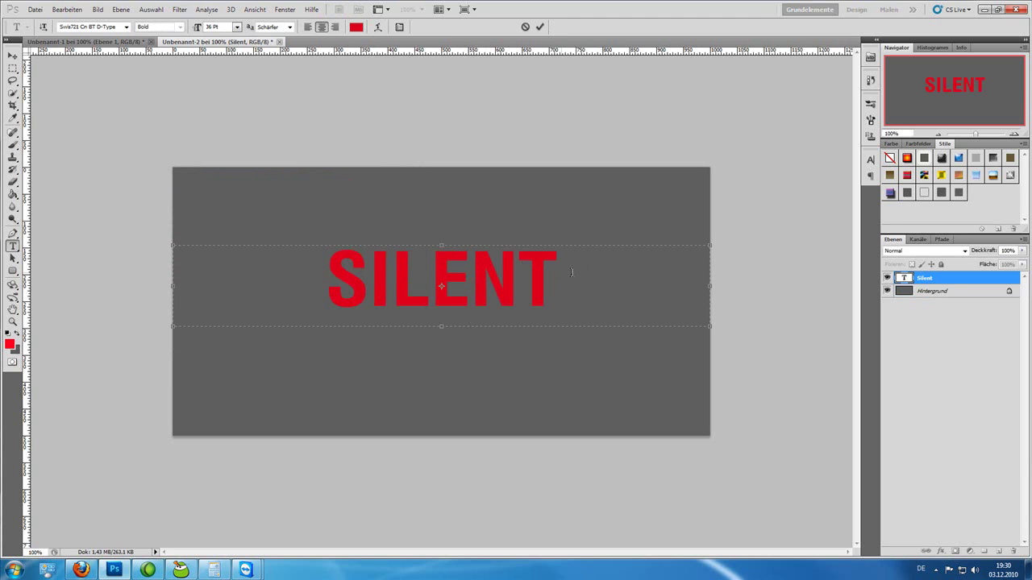
left_click_drag(571, 272, 110, 285)
left_click(11, 346)
left_click(367, 197)
left_click(540, 27)
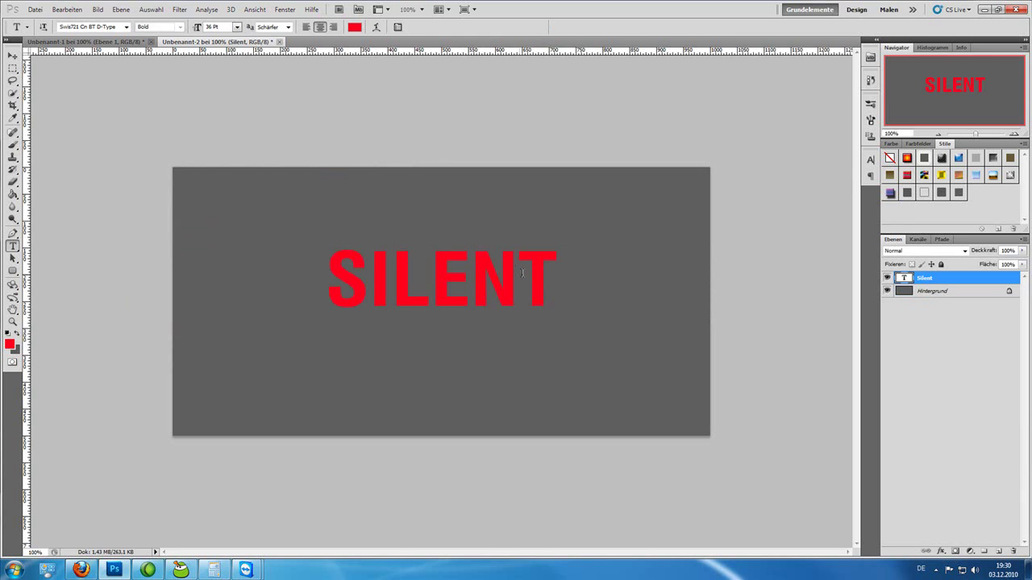
Enable Verlaufsüberlagerung on the SILENT layer and make a first, discarded attempt at its gradient.
right_click(932, 278)
left_click(794, 260)
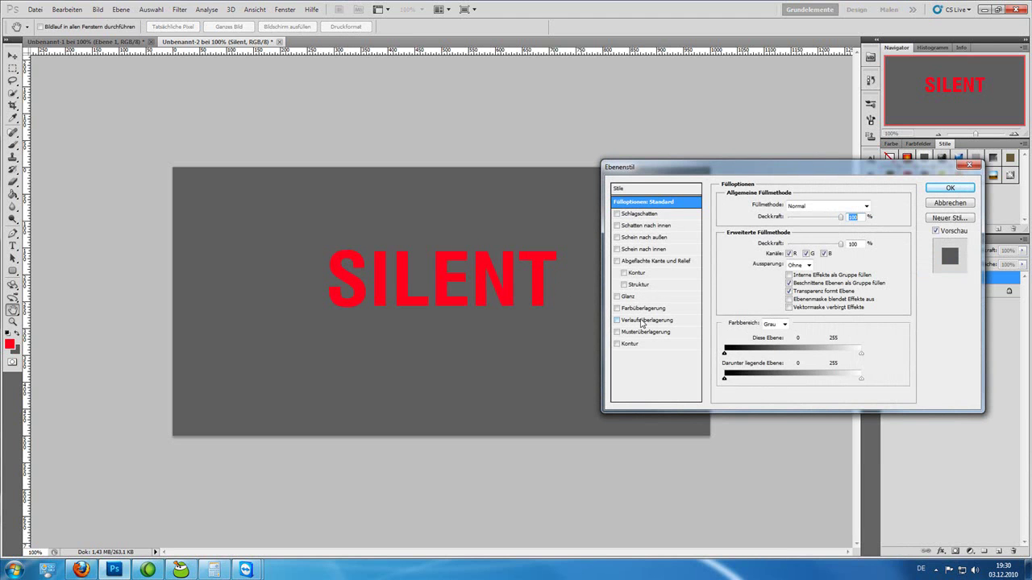
left_click(645, 320)
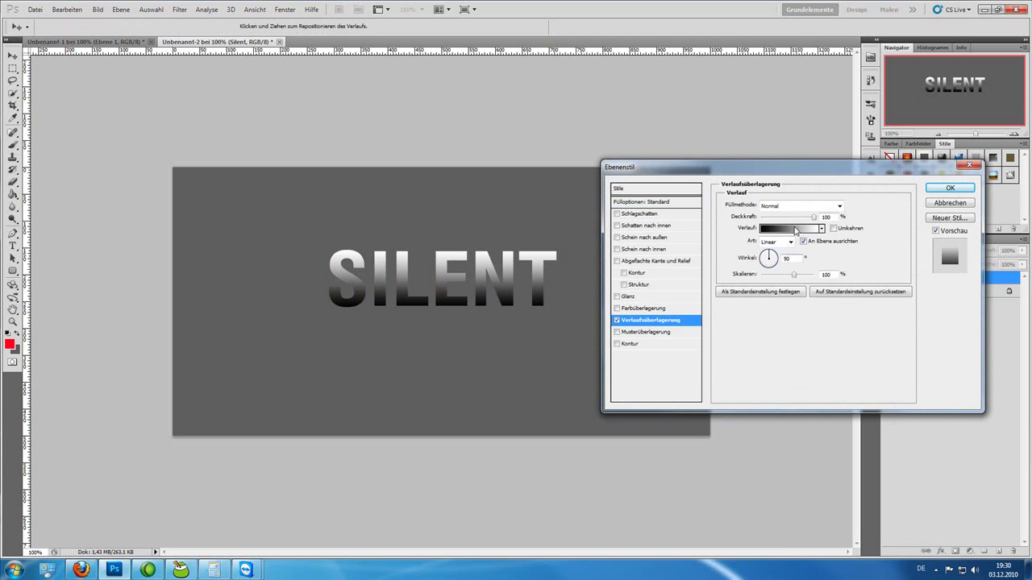
left_click(797, 231)
left_click(698, 162)
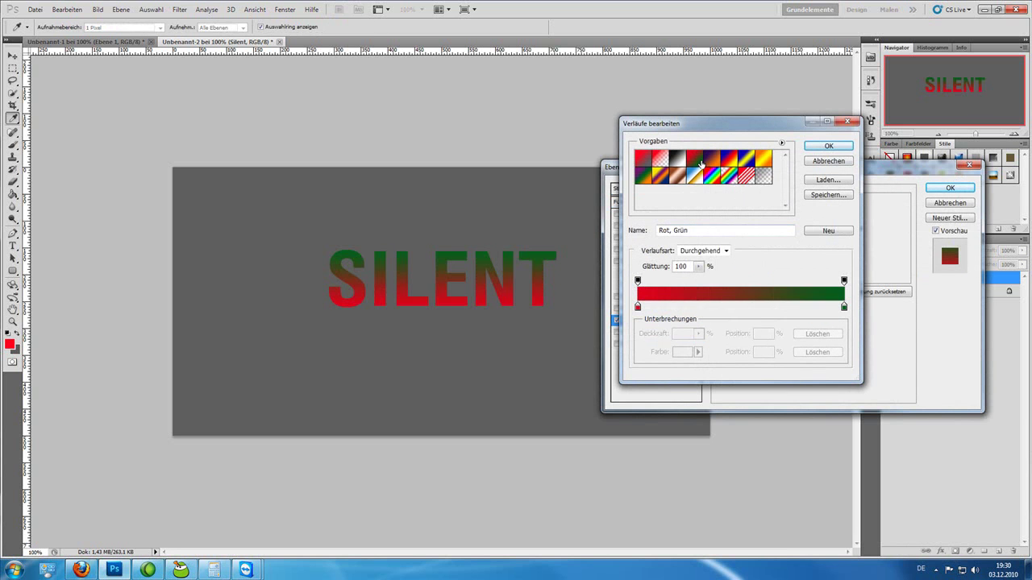
left_click(844, 309)
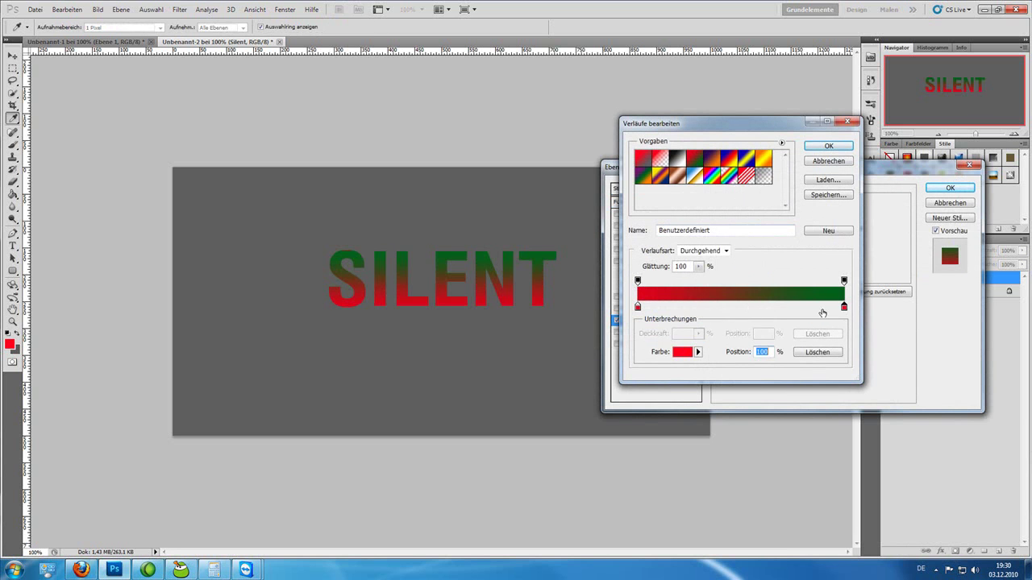
left_click(844, 309)
left_click(682, 352)
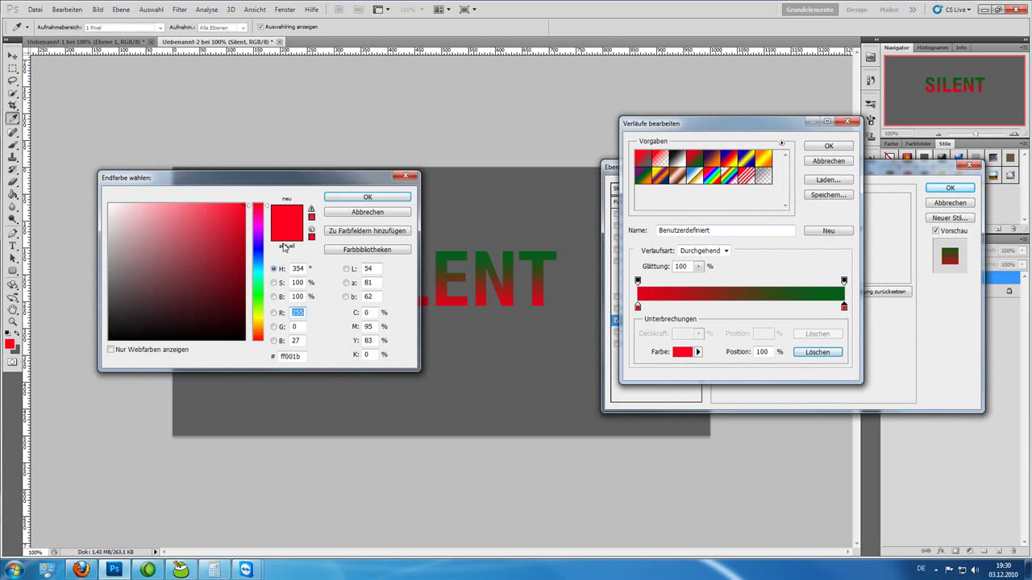
left_click(359, 214)
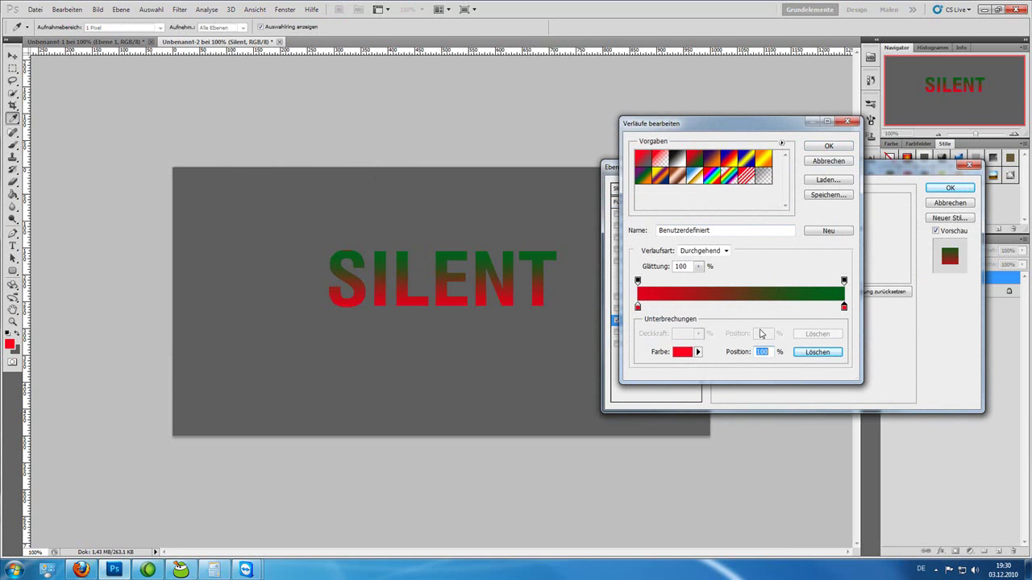
left_click(817, 158)
Set the overlay gradient to red–dark red, tick Umkehren, and apply the style.
left_click(753, 225)
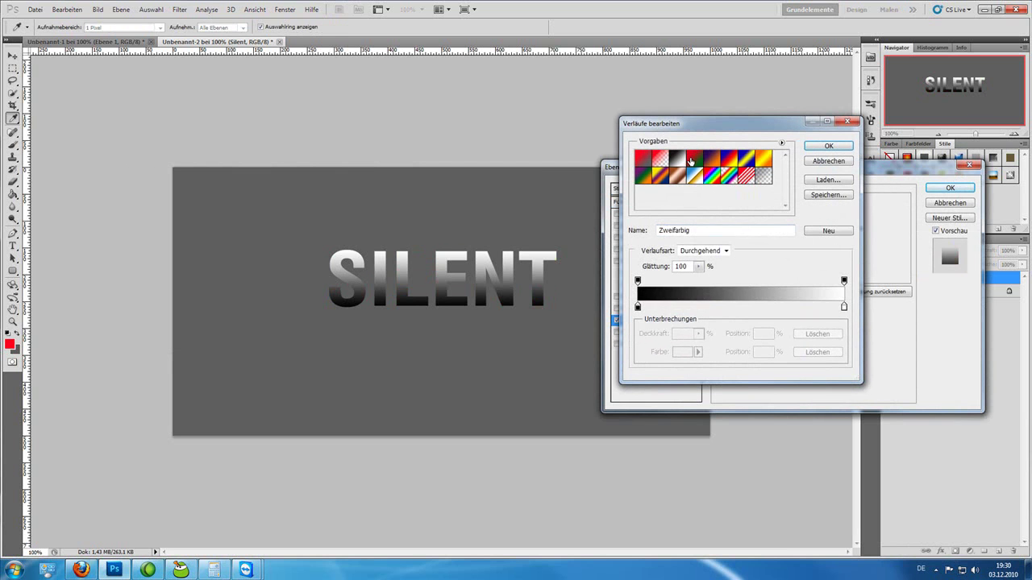
left_click(693, 158)
double_click(844, 308)
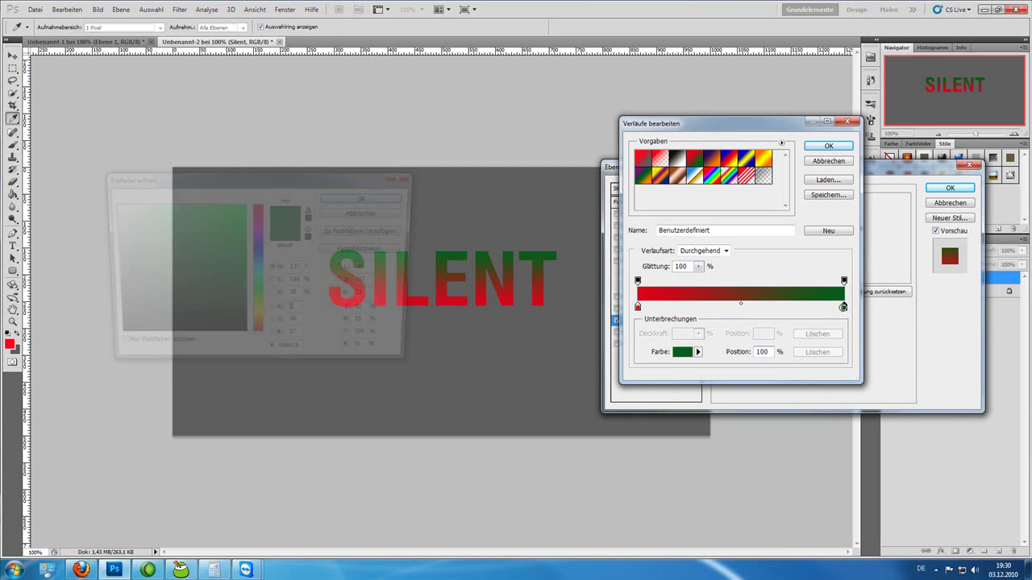
left_click(258, 339)
mouse_move(260, 344)
left_mouse_down()
mouse_move(258, 203)
mouse_move(243, 253)
left_mouse_up()
left_click(246, 213)
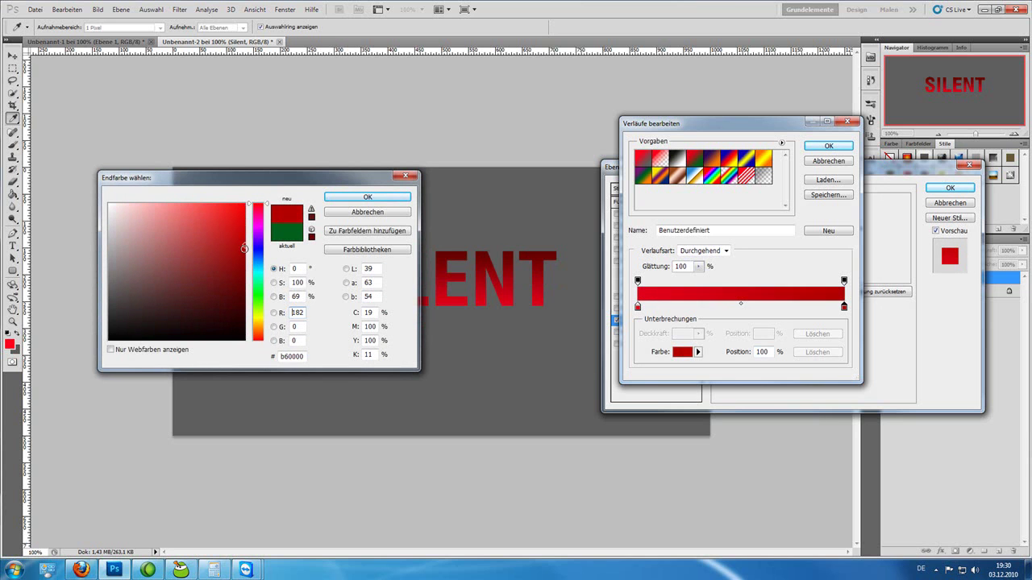
left_click(356, 198)
left_click(829, 147)
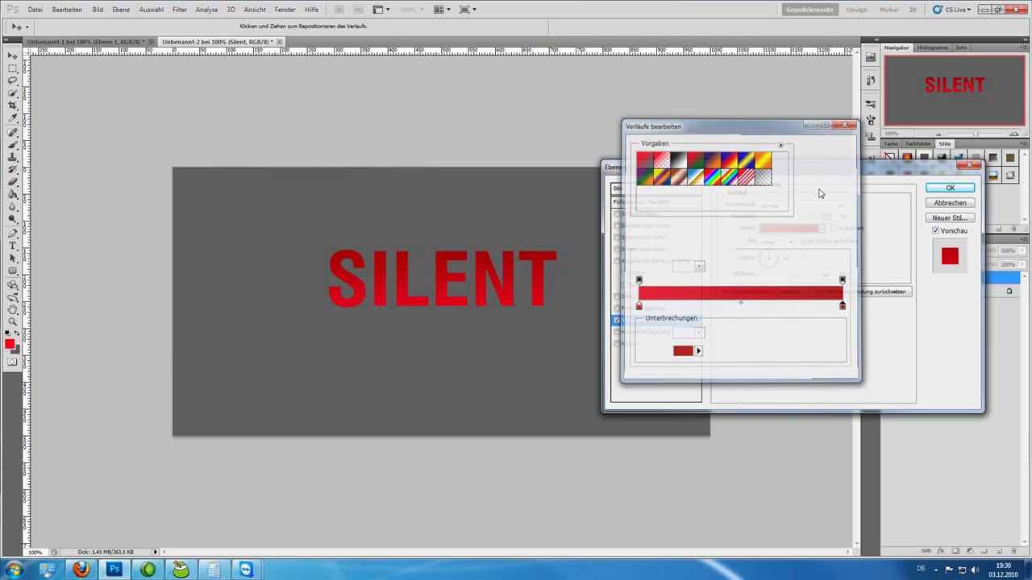
left_click(833, 228)
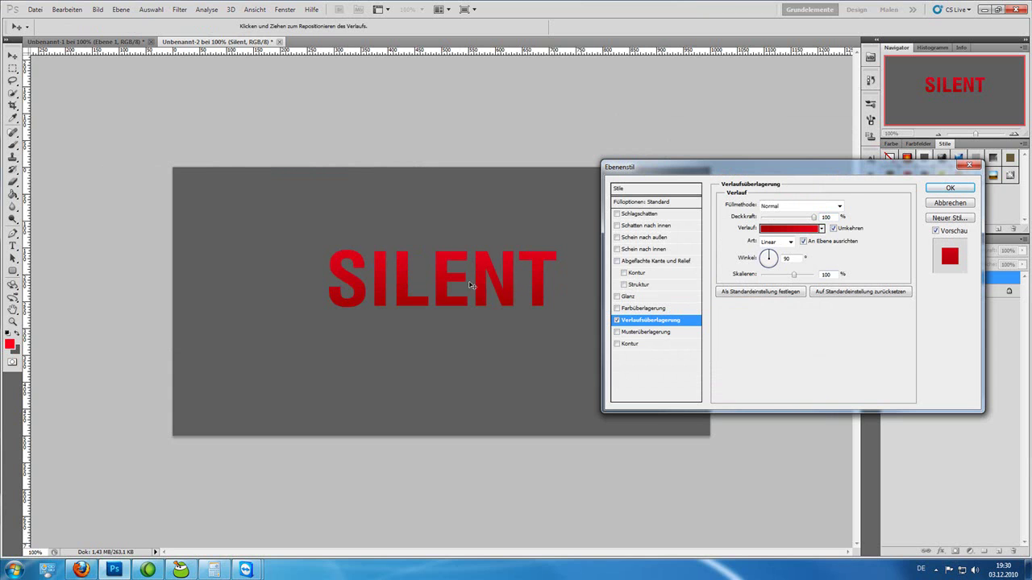
left_click(948, 189)
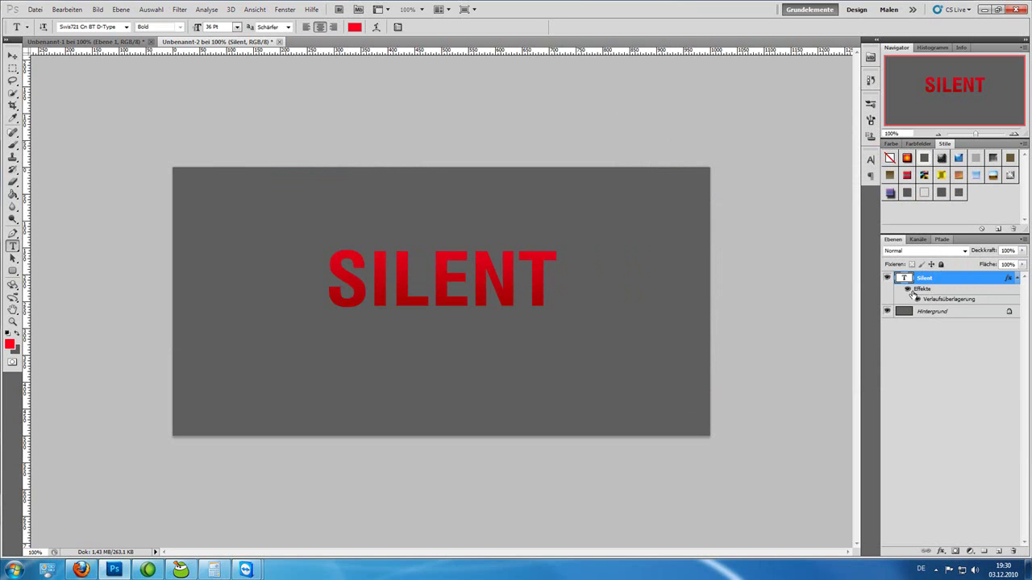
Duplicate SILENT, move the copy below the original, and un-reverse its gradient.
key("ctrl+j")
left_click_drag(927, 278, 943, 331)
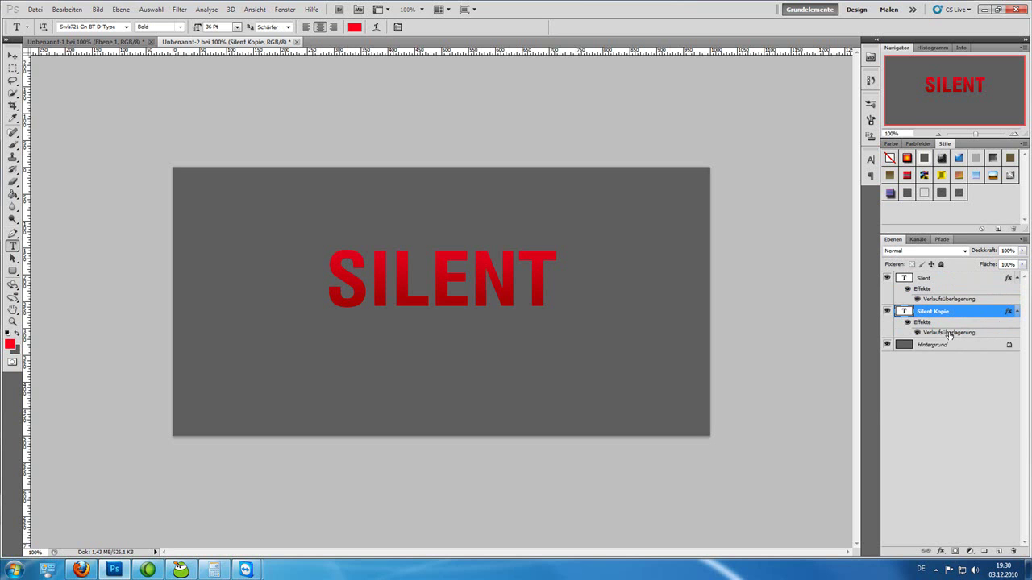
double_click(949, 335)
left_click(835, 229)
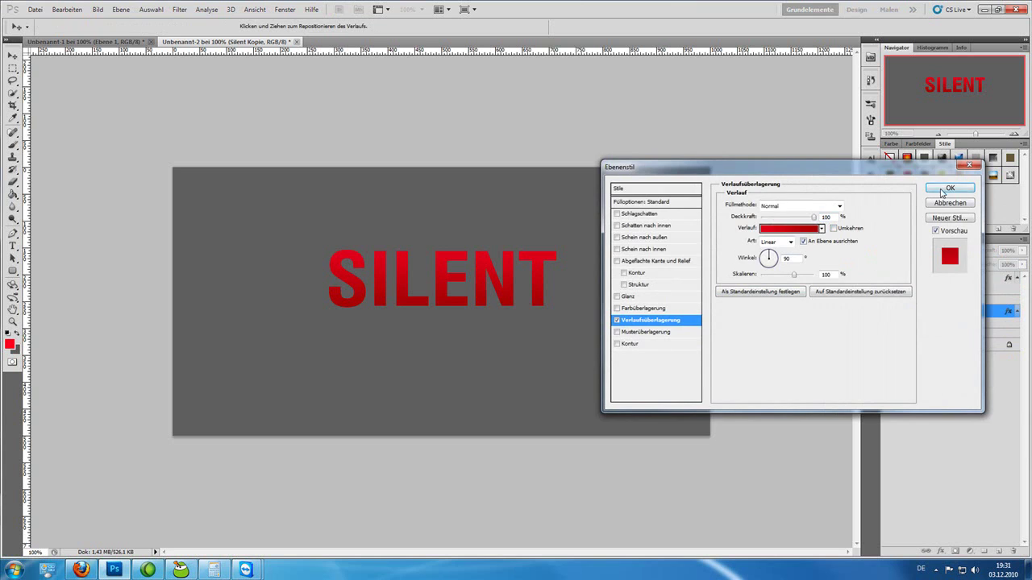
left_click(942, 191)
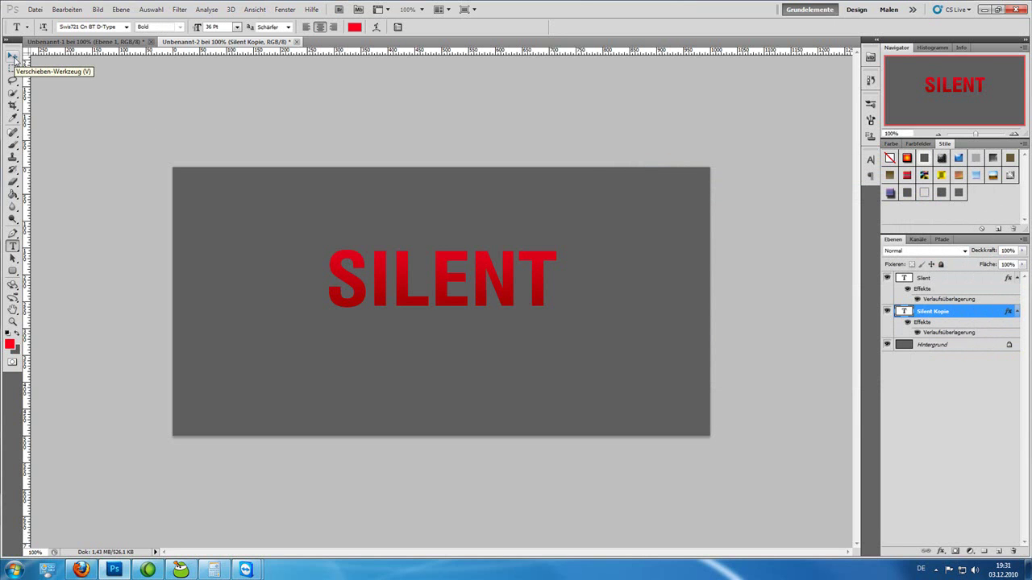
left_click(13, 55)
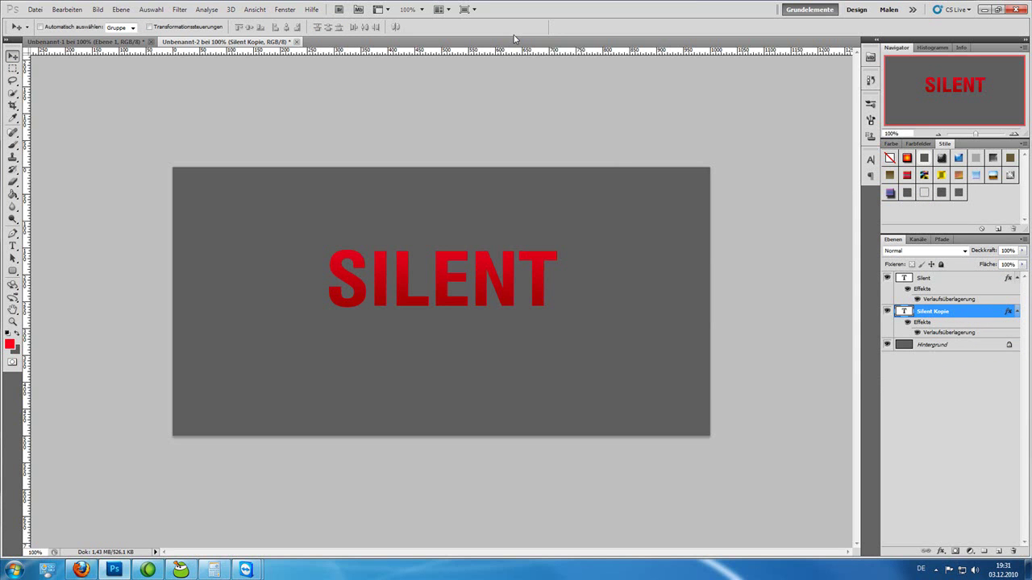
Make five more stacked text copies and group all Silent Kopie layers.
key("ctrl+j")
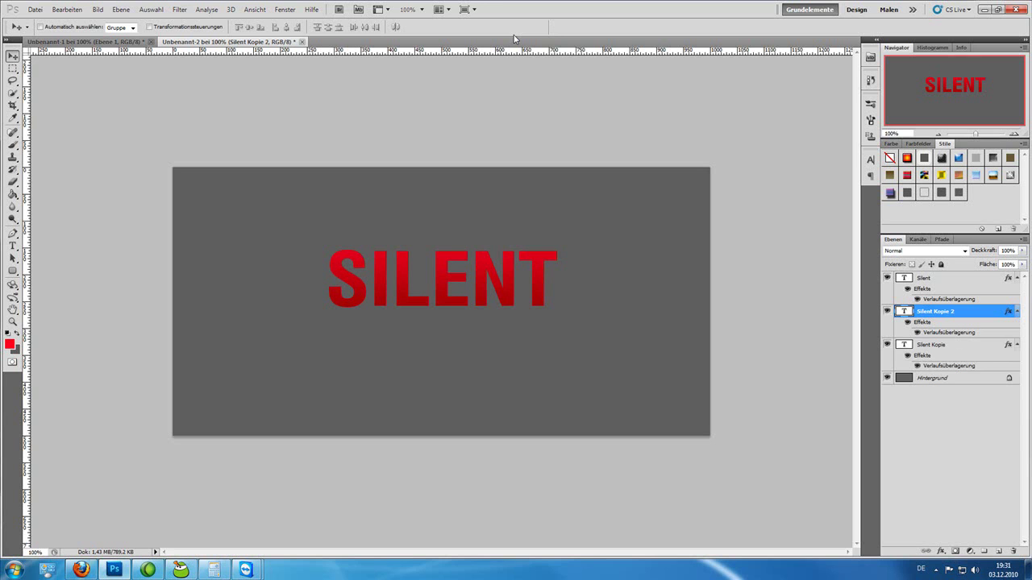
key("ctrl+j")
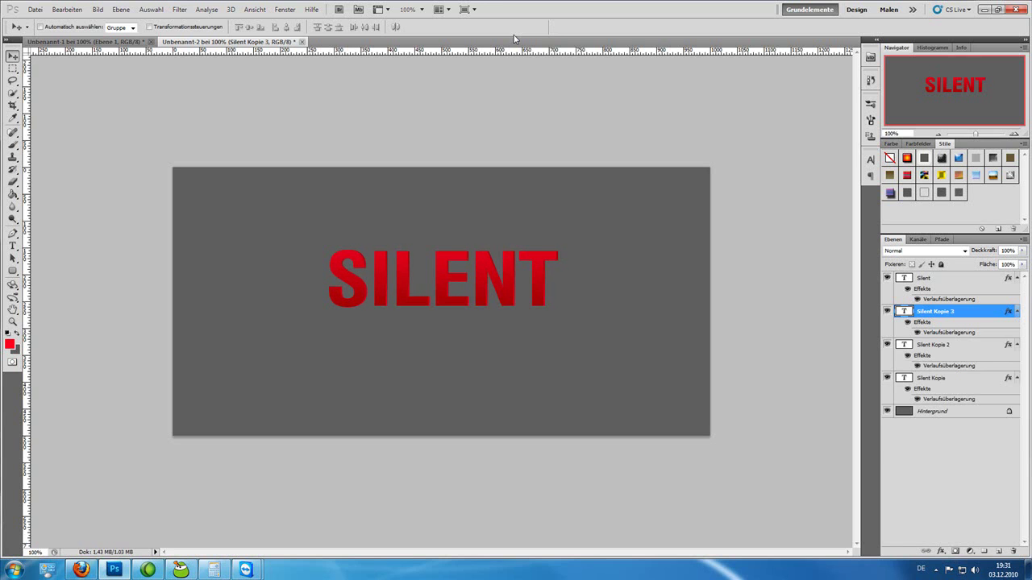
key("ctrl+j")
key("ctrl+j")
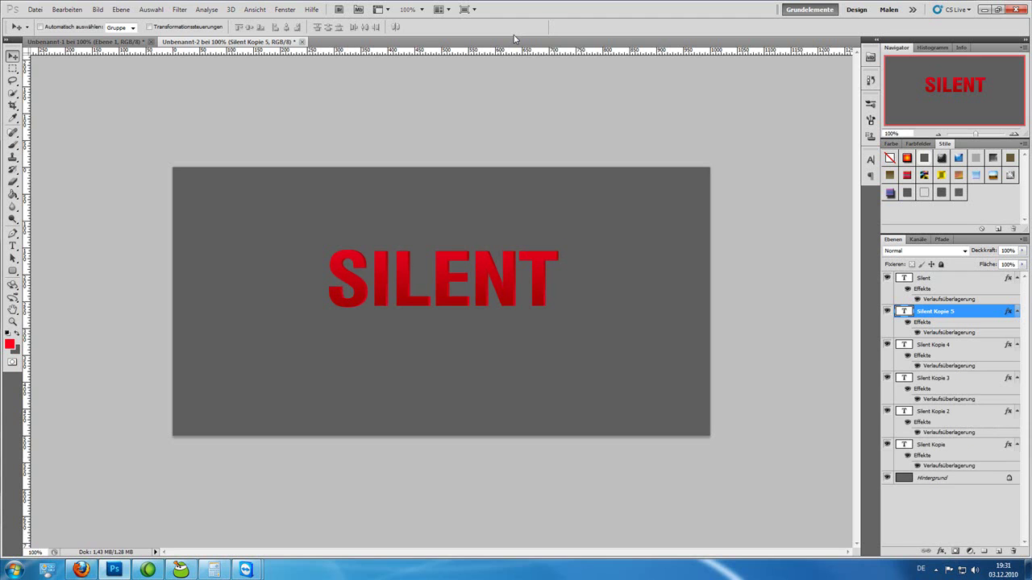
key("ctrl+j")
key("ctrl+j")
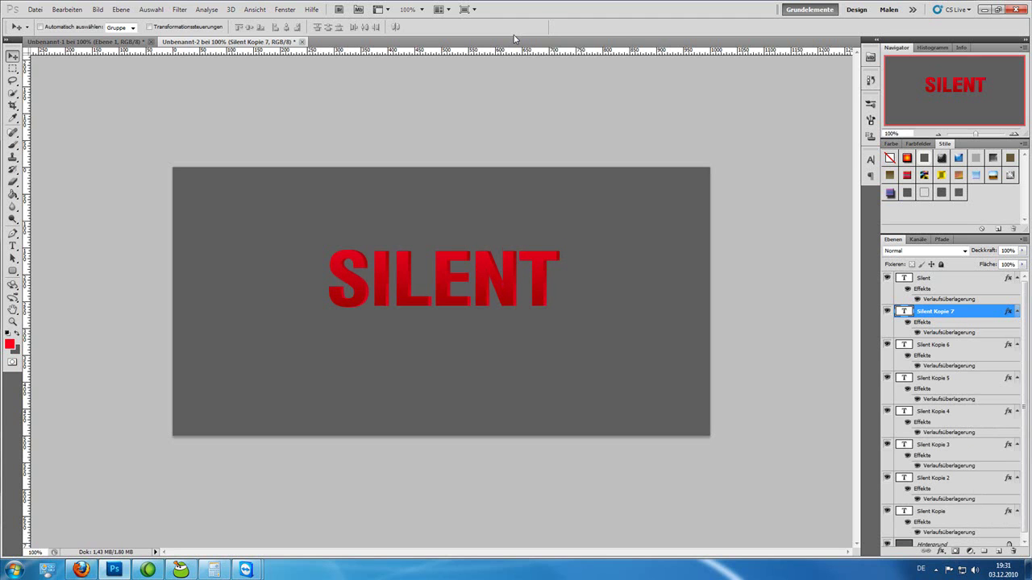
key("ctrl+j")
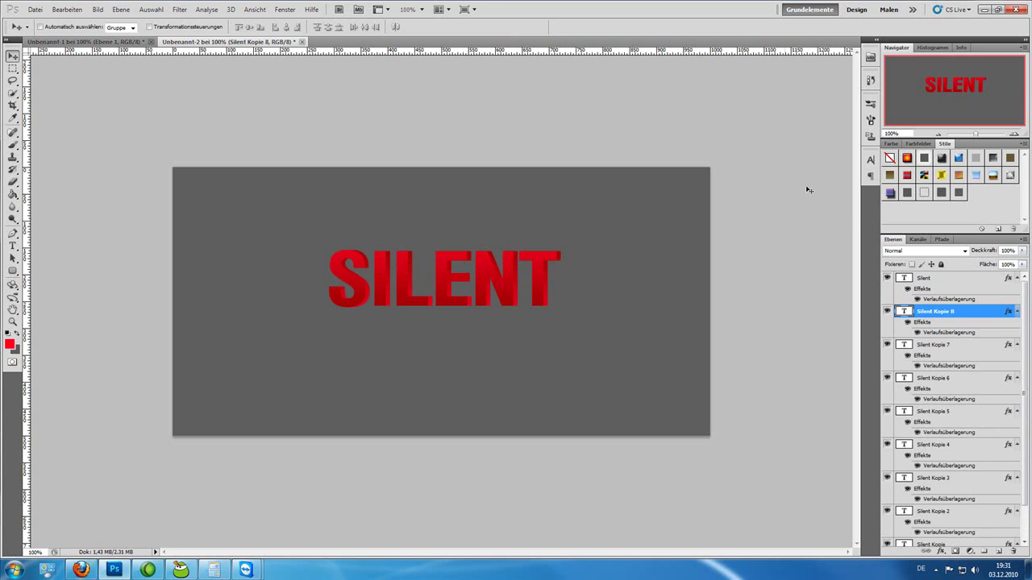
left_click(984, 551)
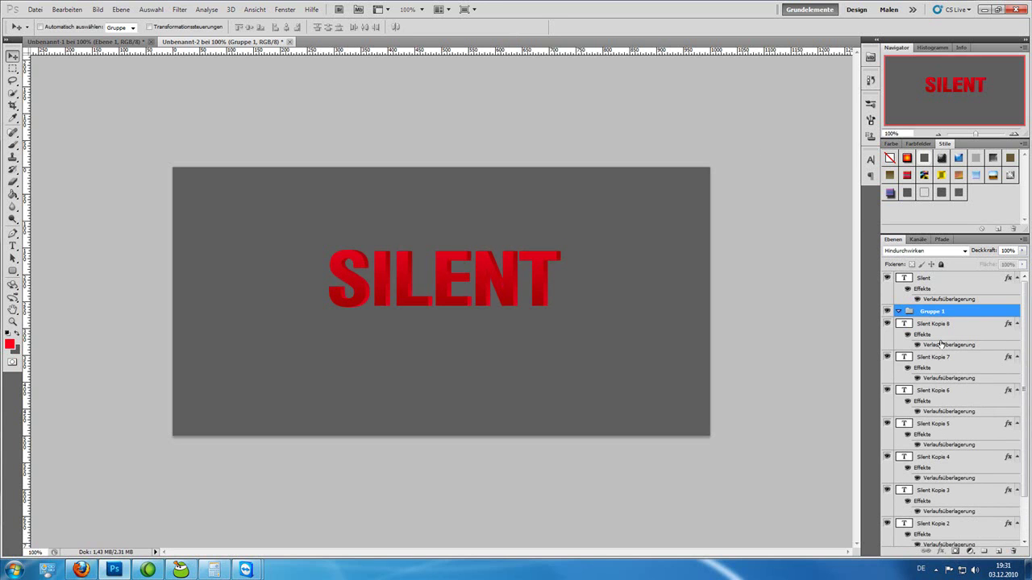
key("ctrl+z")
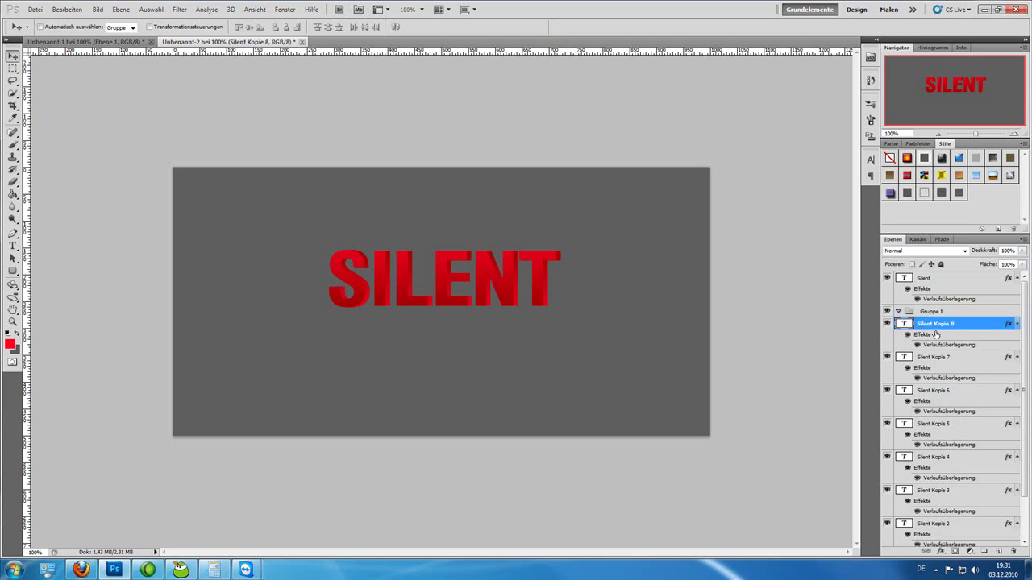
key("ctrl+g")
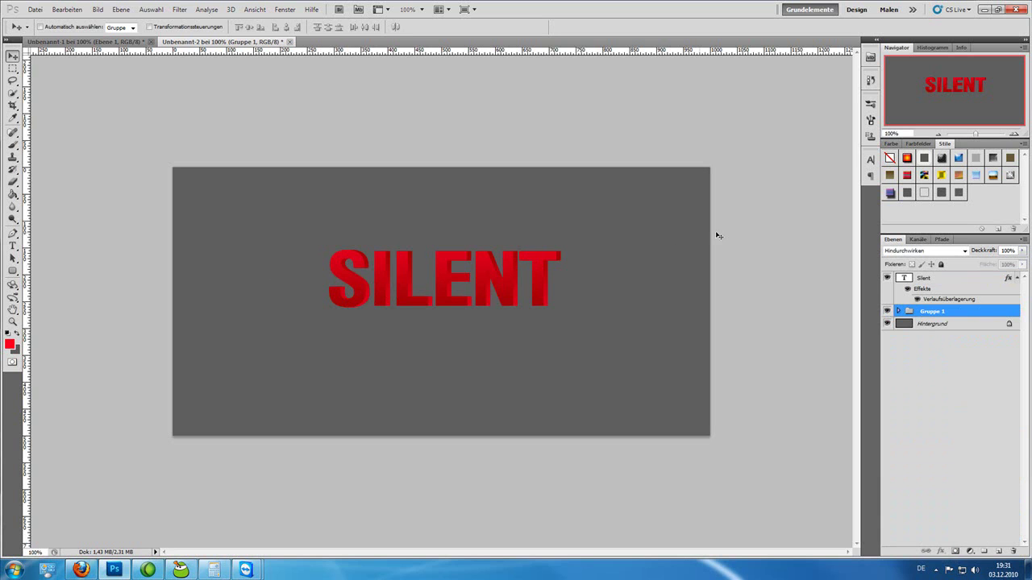
Add a new empty layer directly above the Hintergrund background.
left_click(924, 282)
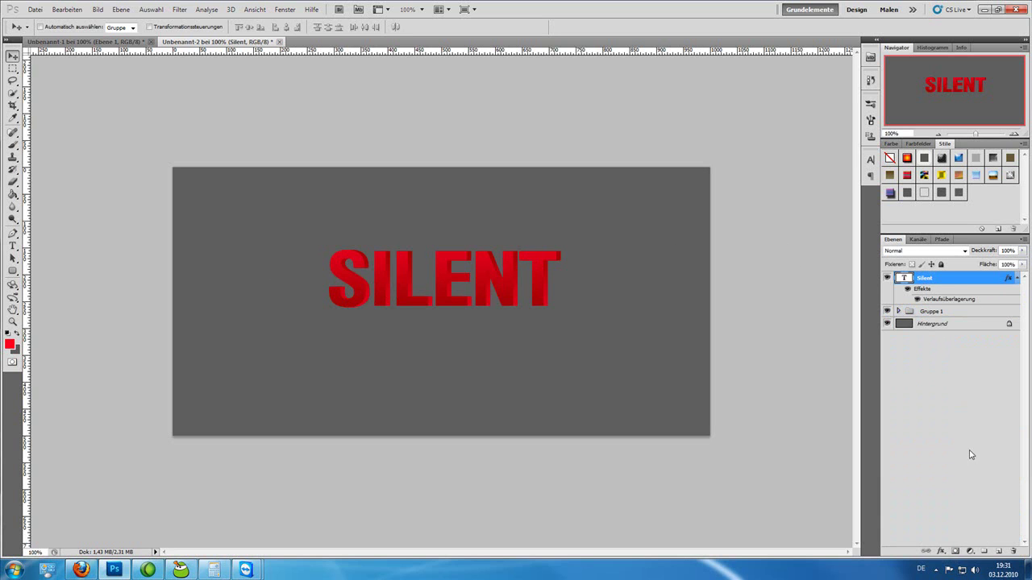
left_click(927, 324)
left_click(998, 552)
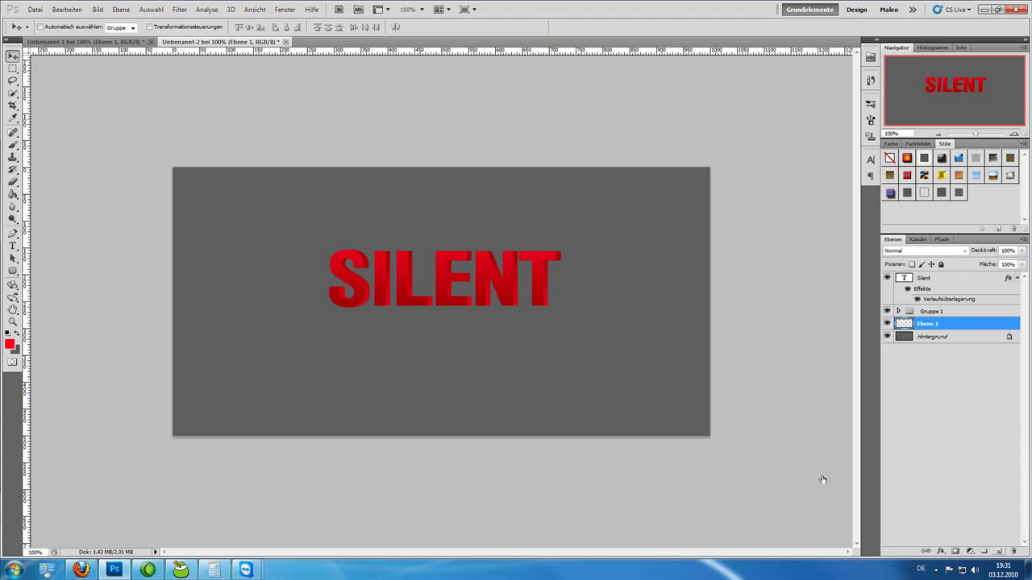
Set up a white Brush of about 15 px and zoom to 200% on the lettering.
left_click(13, 146)
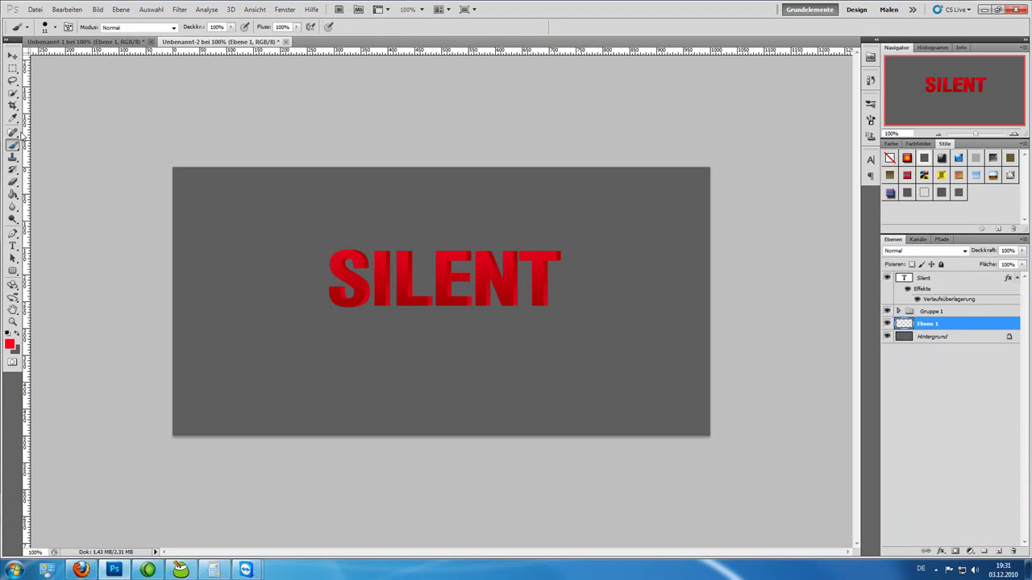
left_click(55, 27)
left_click_drag(23, 60, 25, 60)
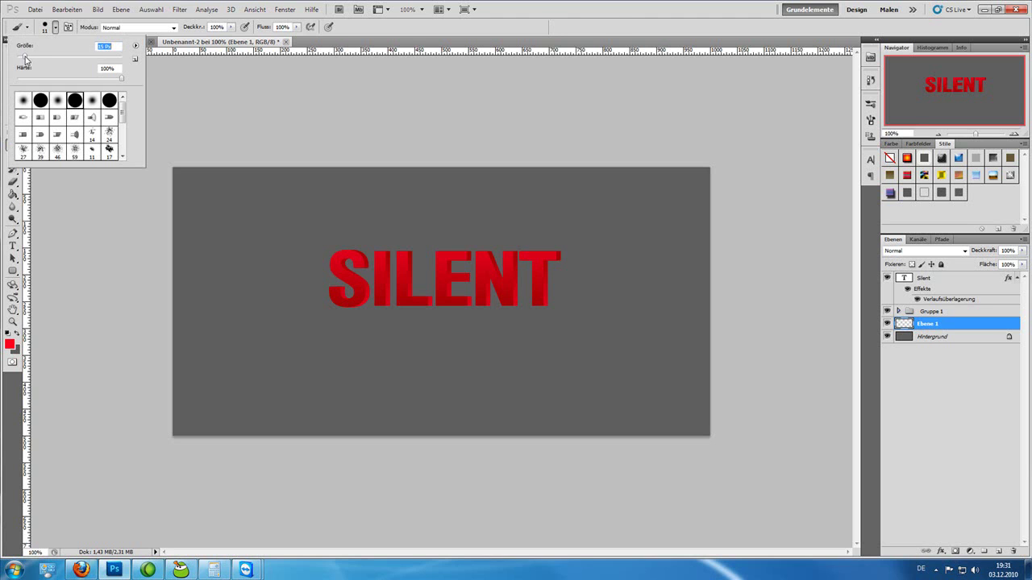
left_click(588, 19)
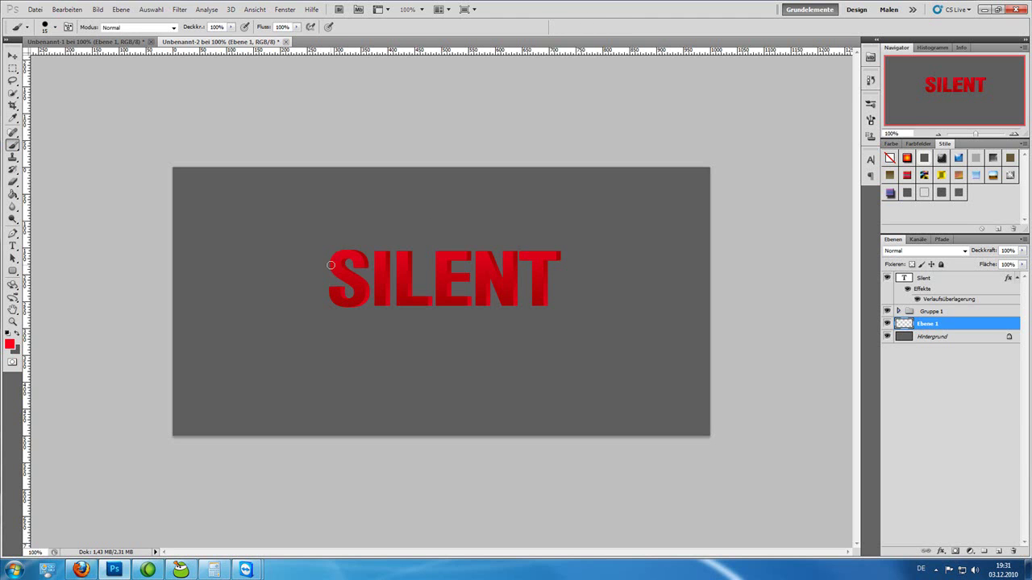
left_click(1013, 133)
scroll(346, 269, "up", 1)
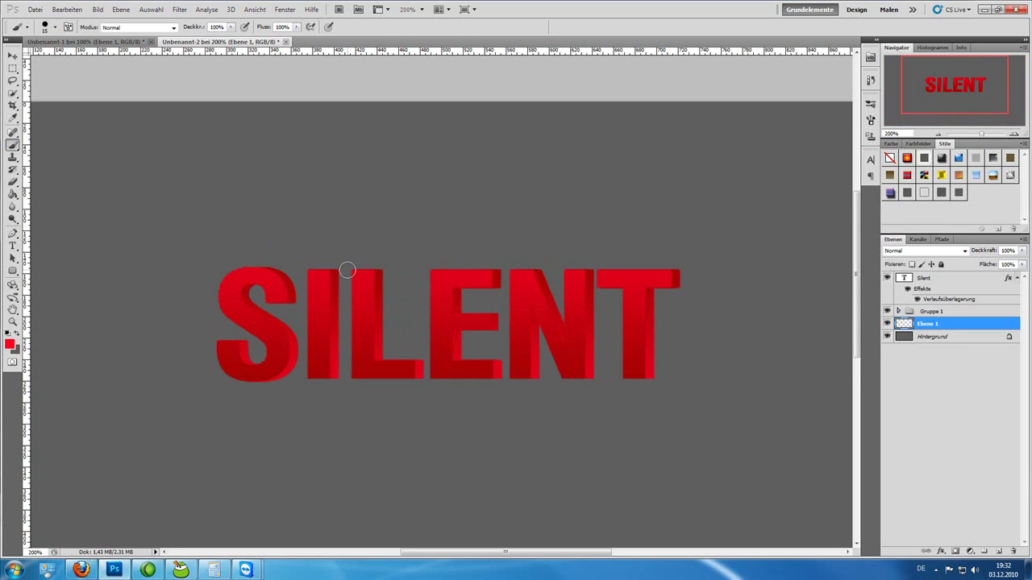
scroll(347, 271, "up", 1)
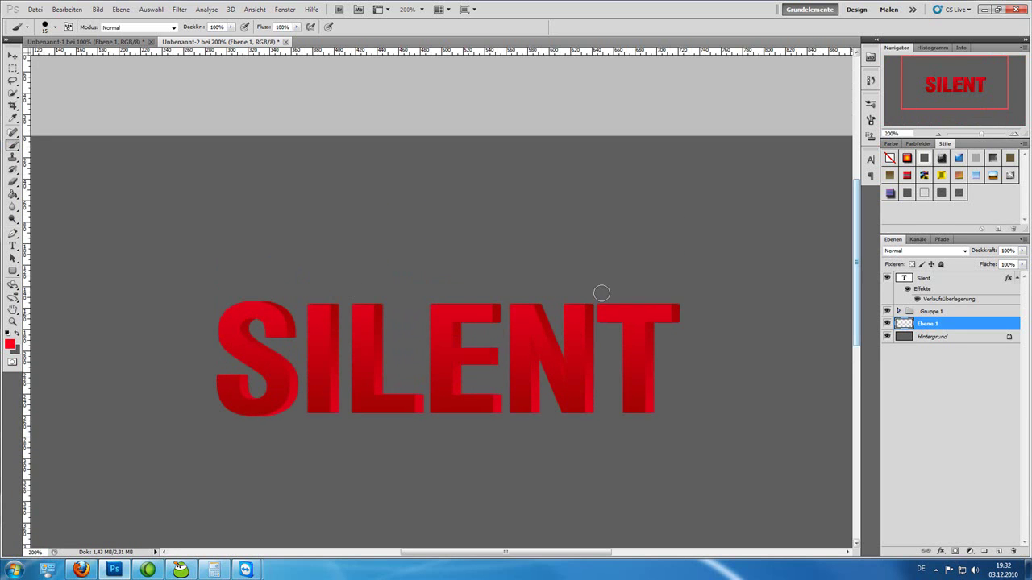
left_click(10, 343)
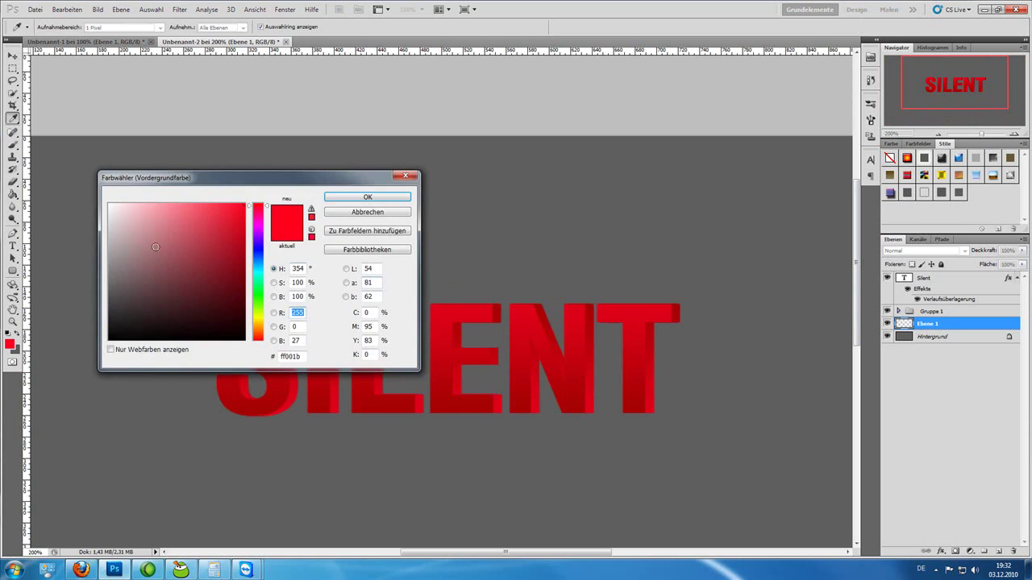
left_click(369, 198)
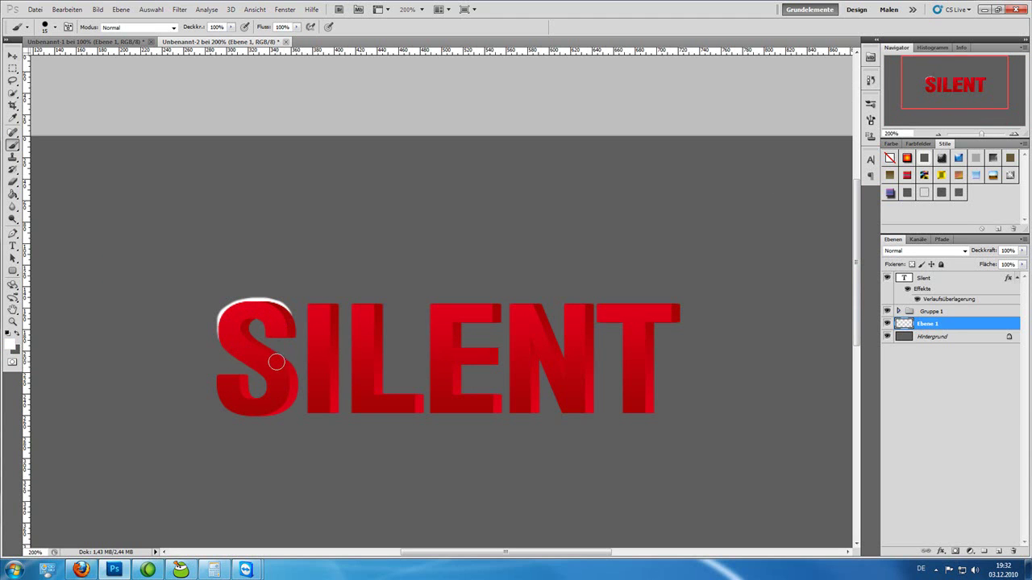
Paint white snow along the tops of S, I, L, E, N and T.
left_click_drag(288, 375, 265, 395)
left_click_drag(323, 311, 331, 314)
left_click(68, 9)
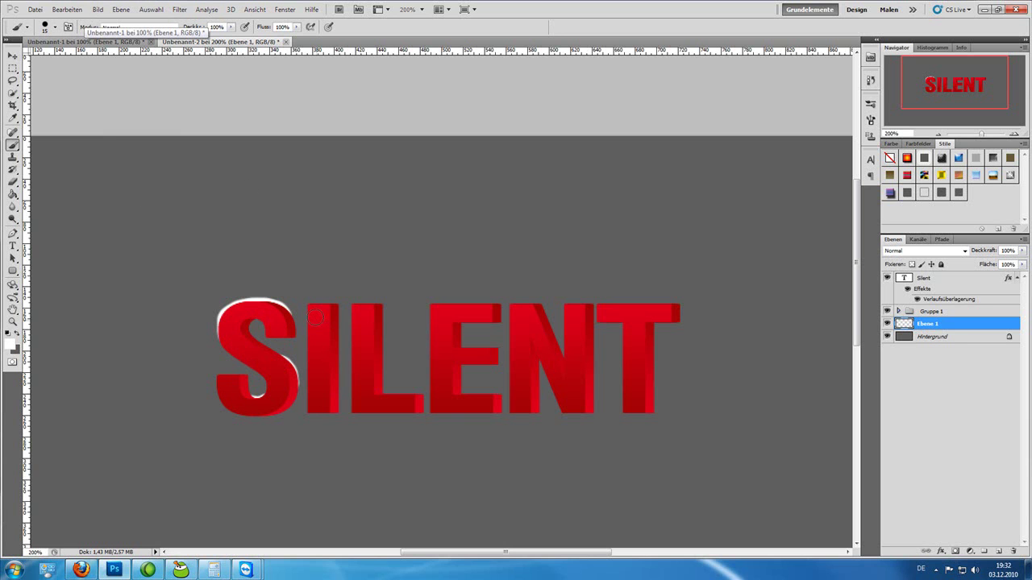
left_click_drag(317, 308, 332, 310)
left_click_drag(353, 308, 381, 307)
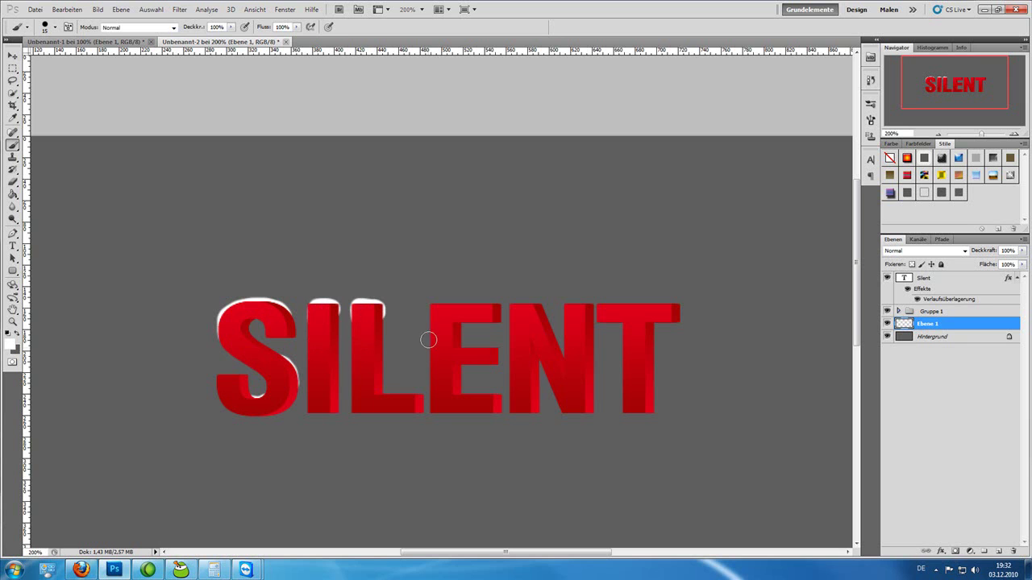
left_click_drag(434, 310, 495, 310)
left_click_drag(457, 348, 488, 349)
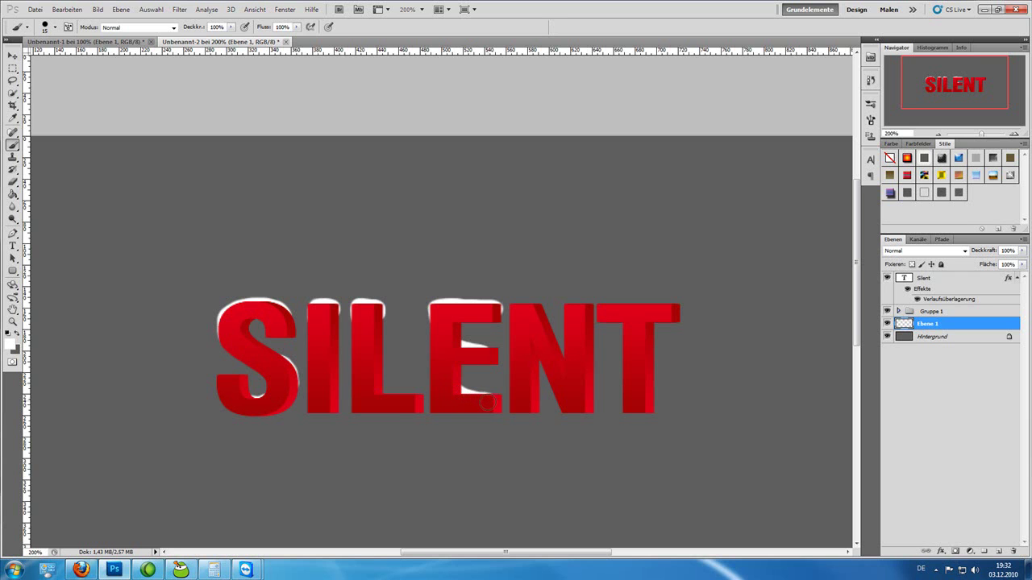
left_click_drag(380, 391, 407, 399)
left_click_drag(515, 309, 532, 309)
left_click_drag(567, 312, 581, 309)
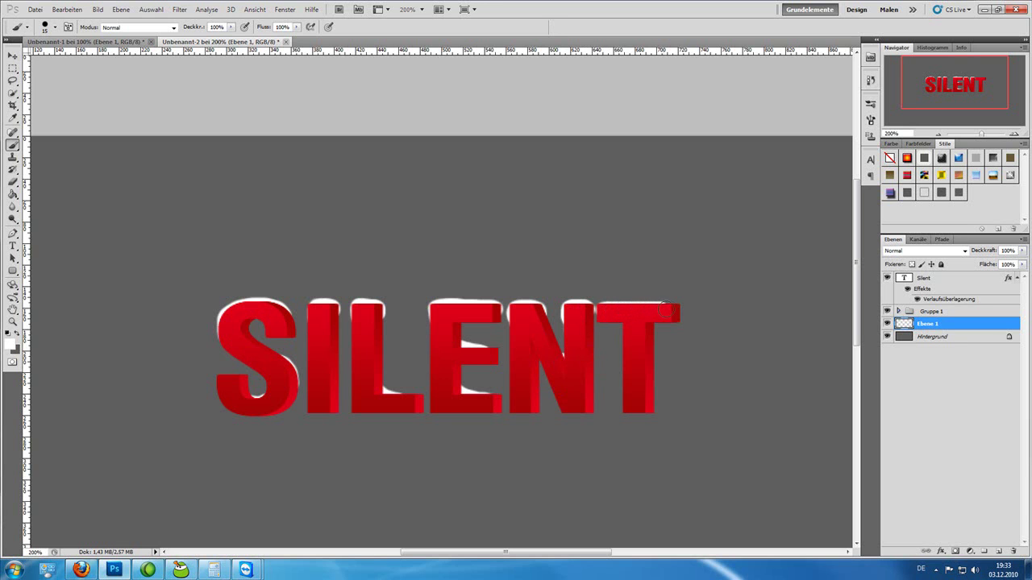
left_click_drag(676, 308, 607, 306)
Zoom to 100% and apply a bevelled style from the Styles panel to Ebene 1.
left_click(80, 9)
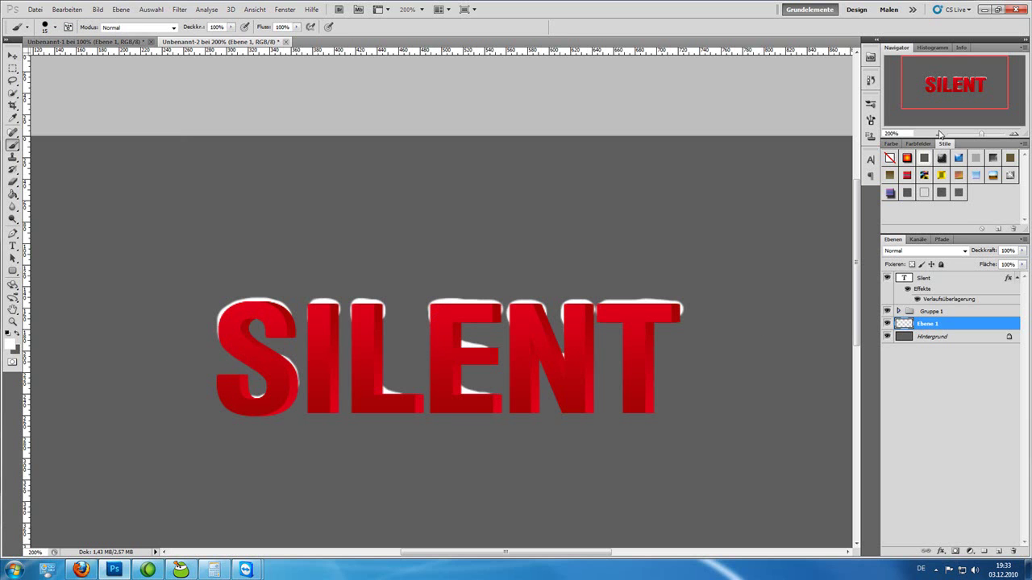
left_click(939, 135)
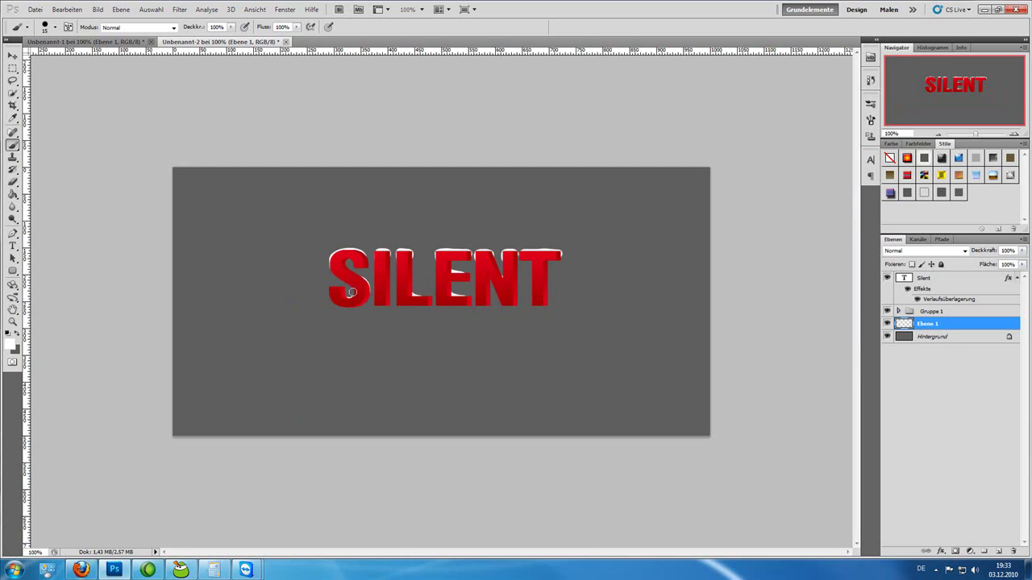
left_click(958, 192)
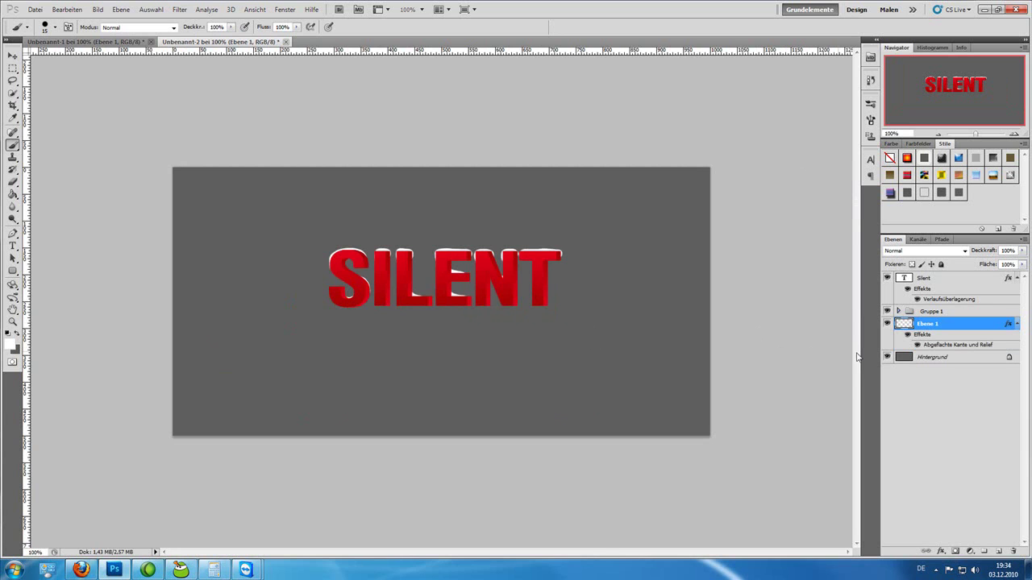
Set Bevel and Emboss shadow opacity to 26, enlarge texture scale, and set texture depth to +545.
double_click(933, 346)
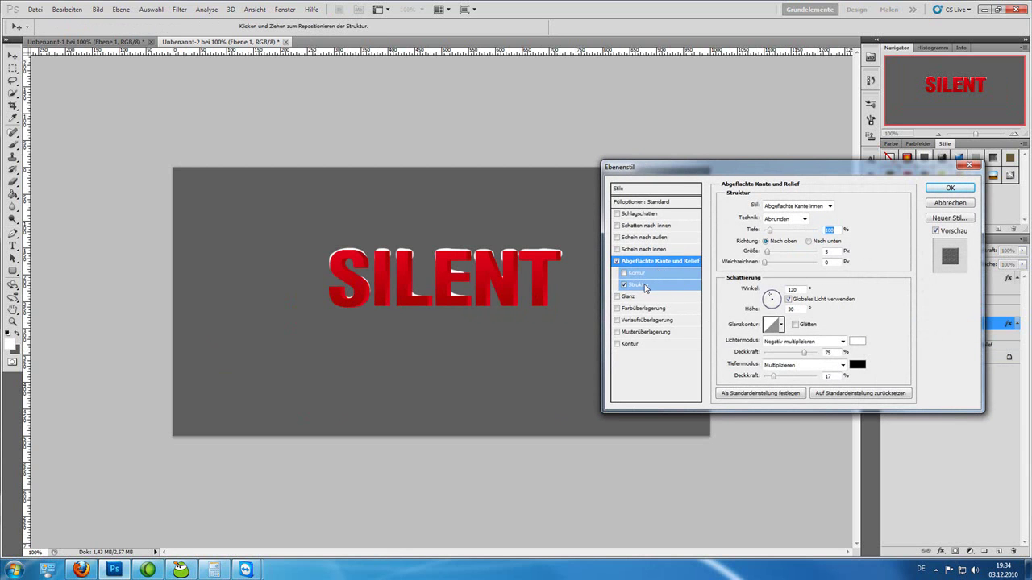
left_click_drag(775, 382, 784, 387)
left_click(641, 286)
left_click_drag(763, 242, 765, 244)
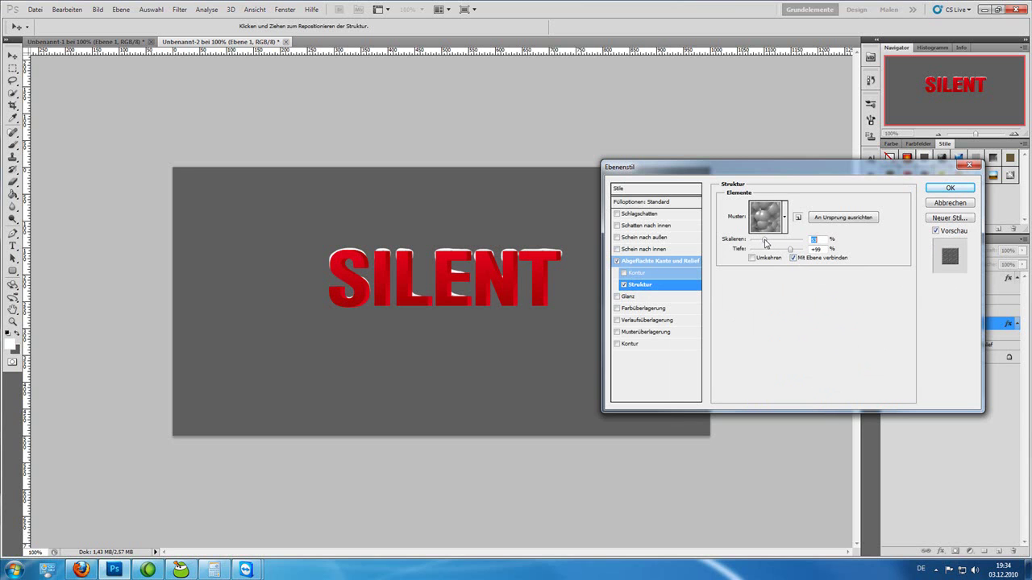
left_click_drag(789, 249, 793, 253)
left_click(948, 189)
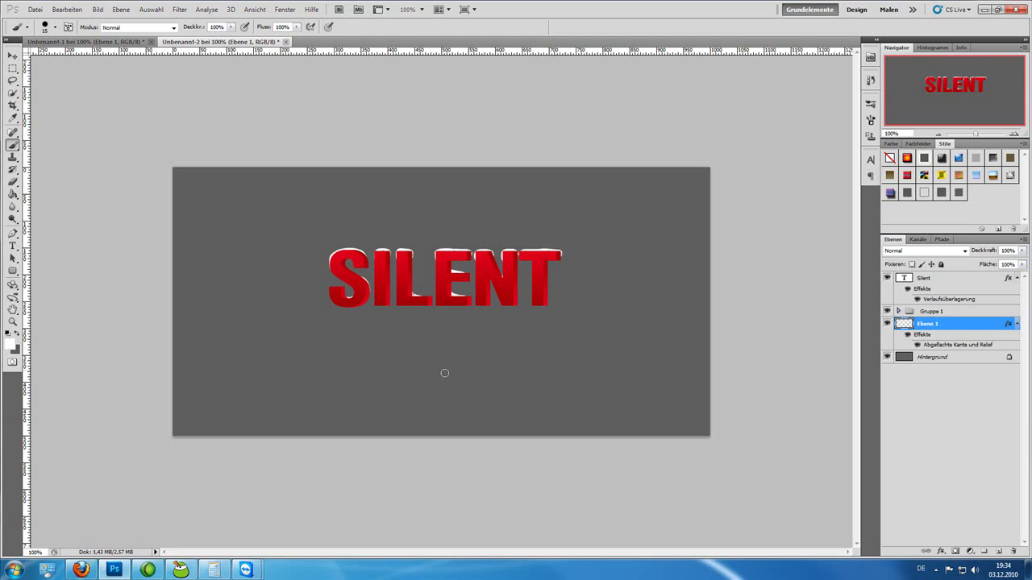
On a new layer, paint about a dozen large white snowflake dots with an enlarged brush.
left_click(999, 551)
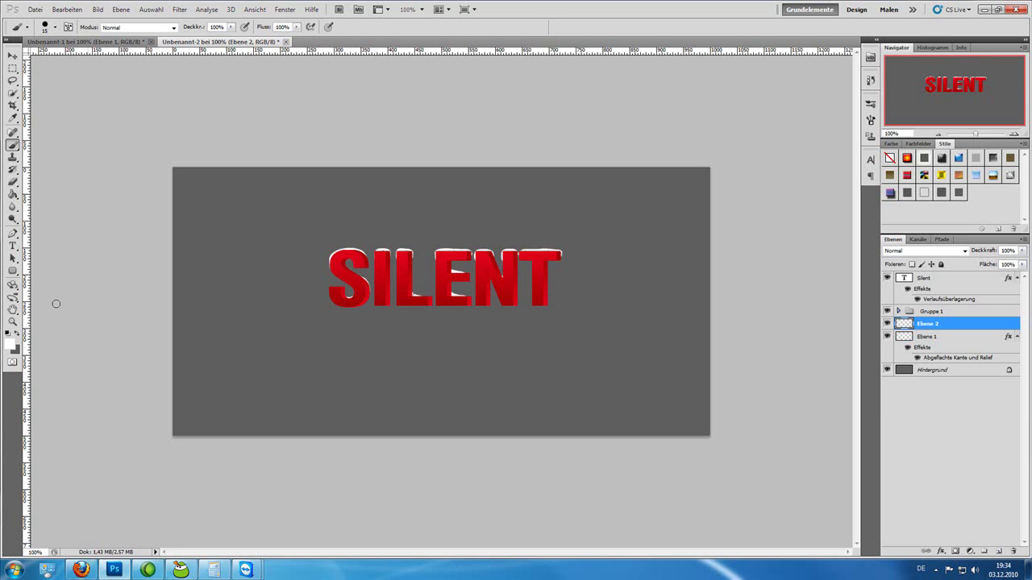
left_click(54, 27)
left_click_drag(48, 56, 33, 58)
left_click(193, 184)
left_click(213, 266)
left_click(327, 205)
left_click(275, 316)
left_click(329, 415)
left_click(408, 215)
left_click(610, 205)
left_click(648, 364)
left_click(506, 395)
left_click(467, 343)
left_click(525, 189)
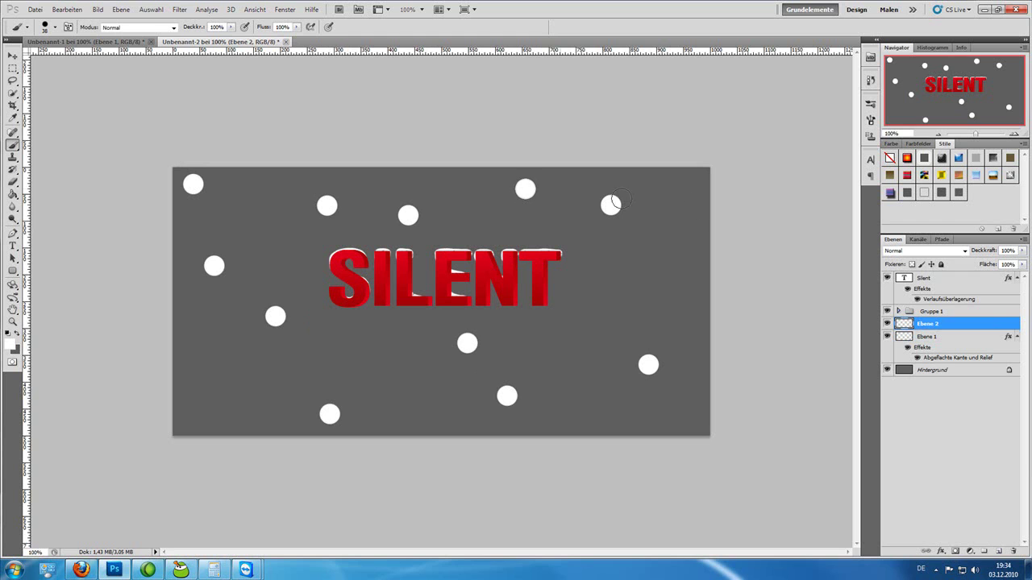
left_click(698, 219)
left_click(628, 291)
Shrink the brush and scatter small white snowflake dots around the lettering.
left_click(53, 27)
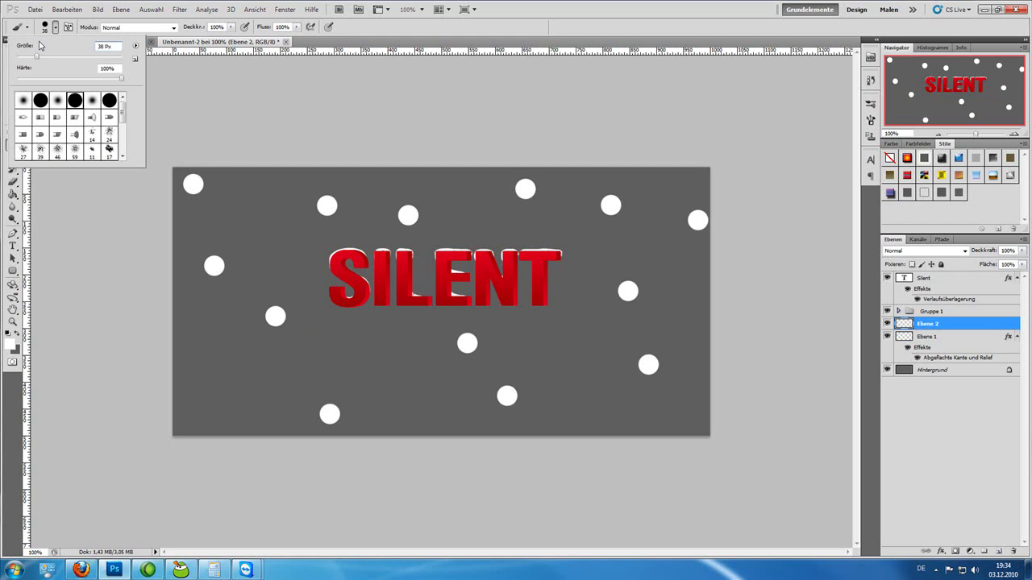
left_click_drag(36, 56, 29, 56)
left_click(240, 182)
left_click(284, 232)
left_click(238, 290)
left_click(208, 355)
left_click(257, 384)
left_click(345, 363)
left_click(301, 287)
left_click(381, 217)
left_click(400, 181)
left_click(498, 192)
left_click(483, 232)
left_click(565, 233)
left_click(621, 171)
left_click(677, 189)
left_click(649, 228)
left_click(589, 282)
left_click(566, 339)
left_click(497, 341)
left_click(424, 403)
left_click(389, 349)
left_click(429, 321)
left_click(589, 407)
left_click(638, 350)
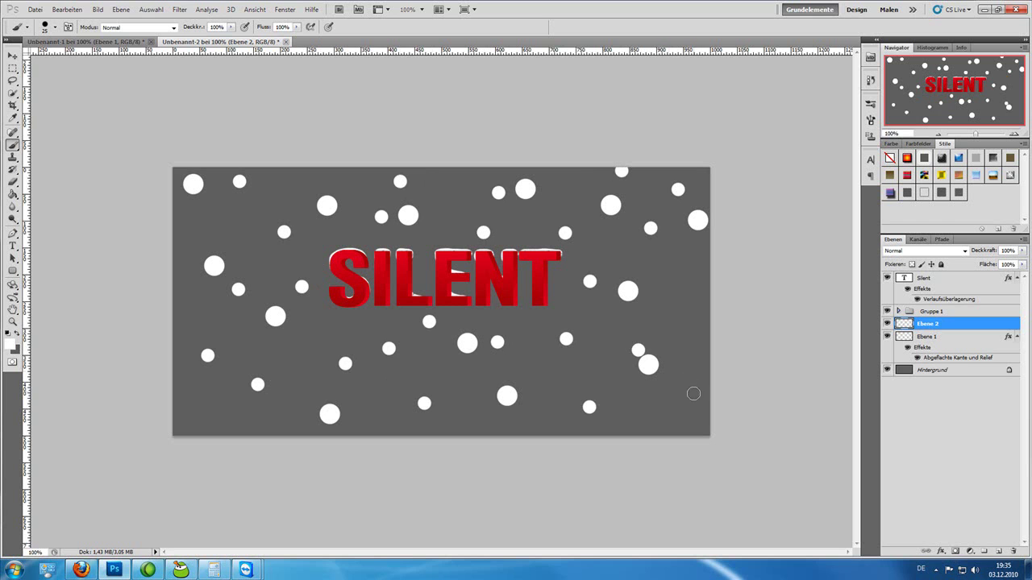
Undo a misplaced dot and add two small snowflakes near the right edge.
left_click(67, 9)
left_click(88, 22)
left_click(673, 414)
left_click(664, 299)
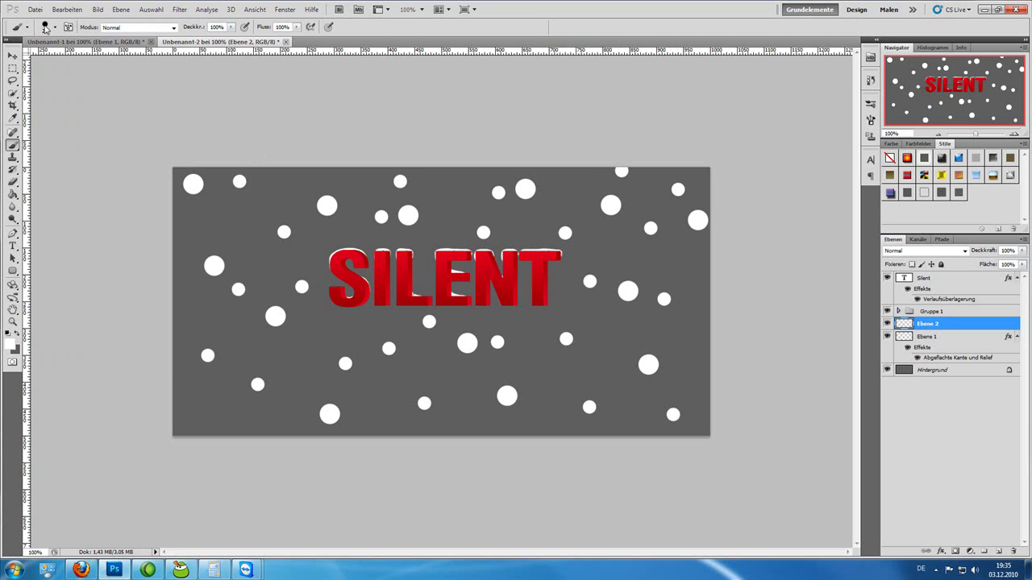
With a smaller brush, dot tiny snowflakes across the left side and below the text.
left_click(45, 27)
left_click(25, 58)
left_click(279, 182)
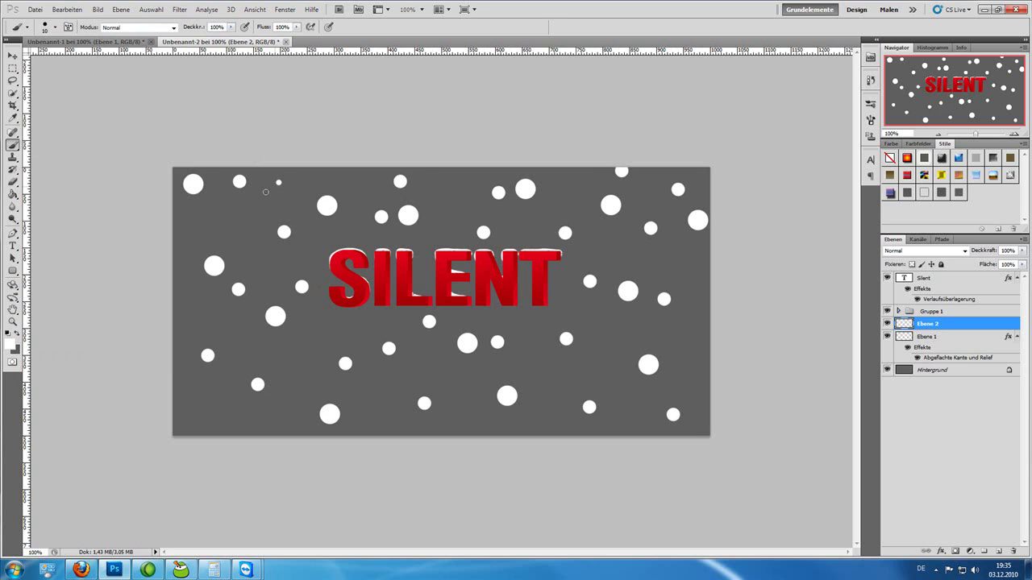
left_click(231, 231)
left_click(195, 212)
left_click(191, 244)
left_click(203, 430)
left_click(290, 393)
left_click(283, 352)
left_click(314, 330)
left_click(361, 331)
left_click(328, 348)
left_click(463, 320)
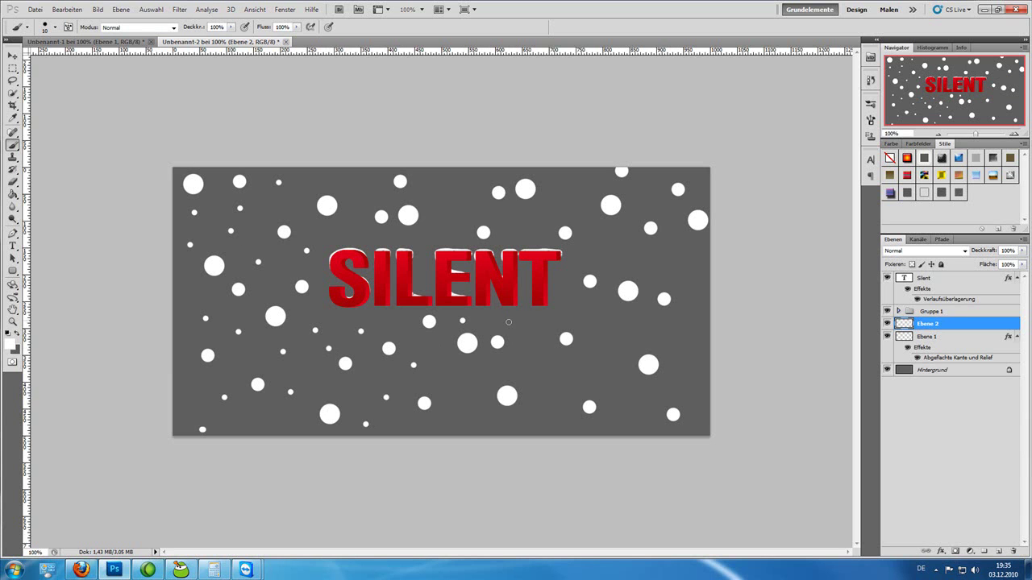
left_click(575, 380)
left_click(580, 318)
left_click(564, 207)
left_click(346, 182)
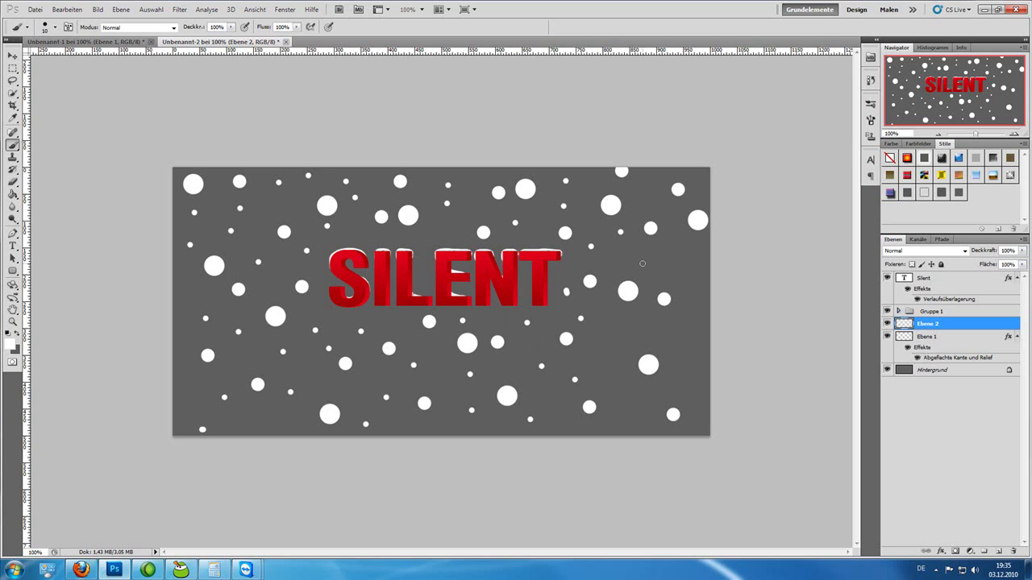
Add tiny snowflake dots along the right side of the canvas.
left_click(672, 320)
left_click(624, 323)
left_click(609, 347)
left_click(621, 387)
left_click(685, 385)
left_click(672, 350)
left_click(682, 254)
left_click(650, 211)
left_click(640, 194)
left_click(661, 179)
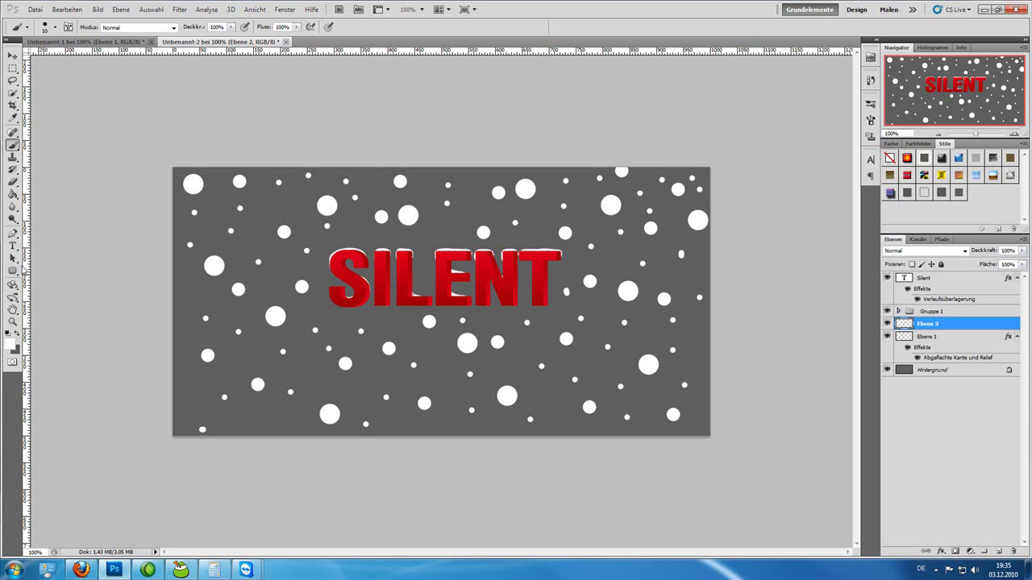
Select the Silent layer and marquee a band across the tops of the letters.
left_click_drag(30, 259, 358, 258)
key("v")
key("ctrl+h")
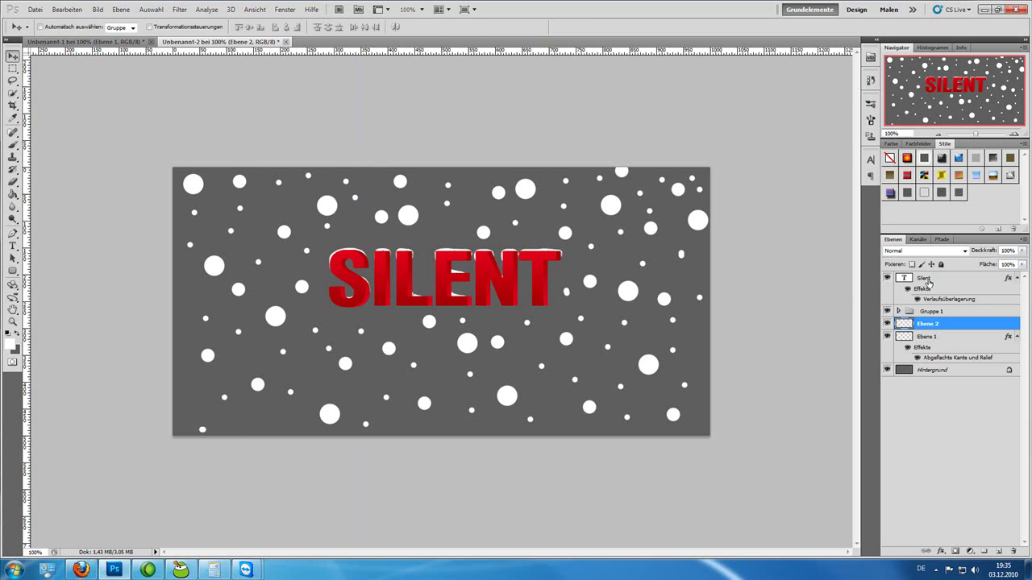
left_click(925, 279)
left_click(1015, 134)
key("ctrl+plus")
key("m")
left_click_drag(206, 186, 687, 258)
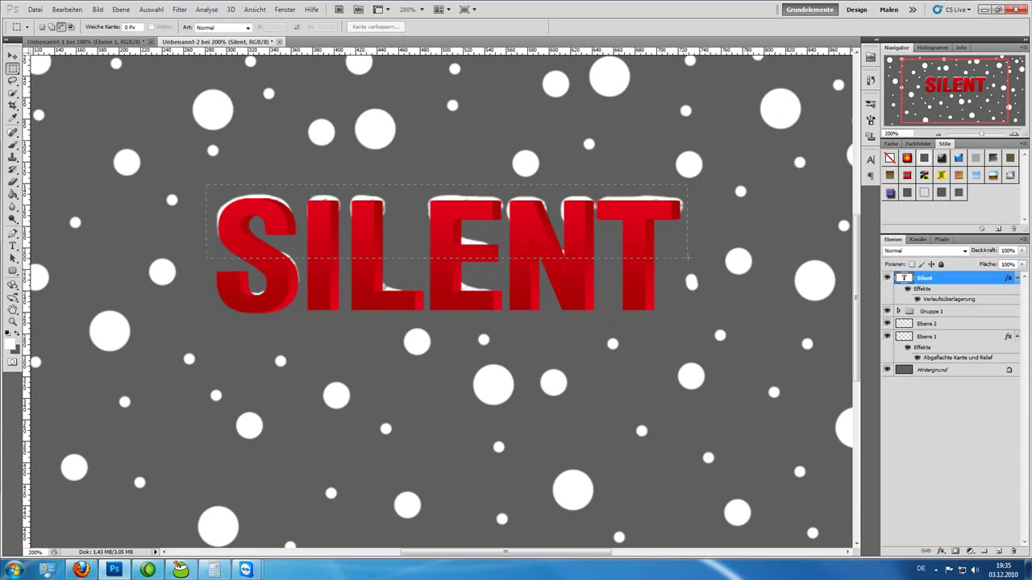
left_click_drag(687, 258, 688, 254)
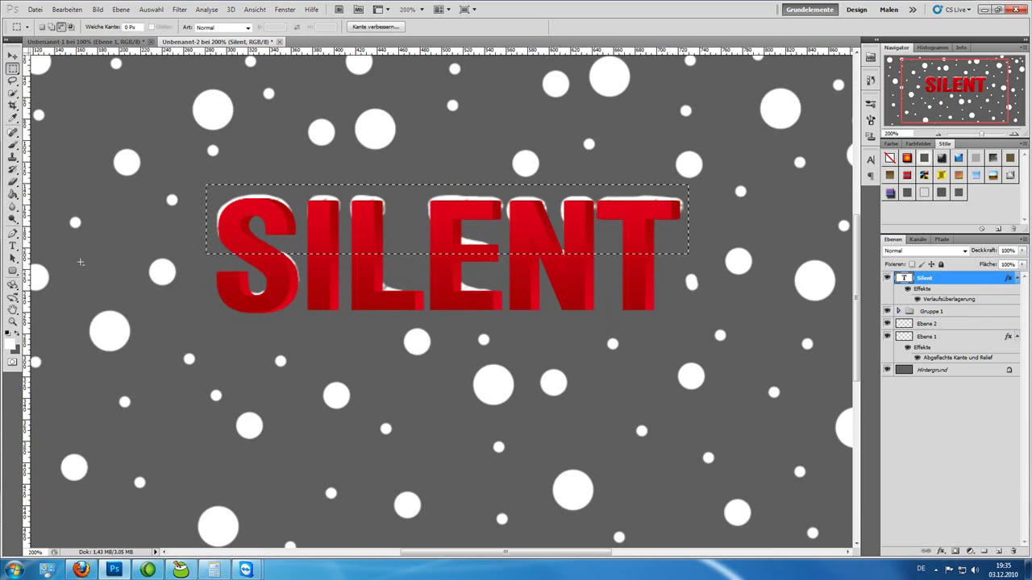
Rasterize the Silent text and fill the band with white on a new layer.
key("g")
left_click(282, 246)
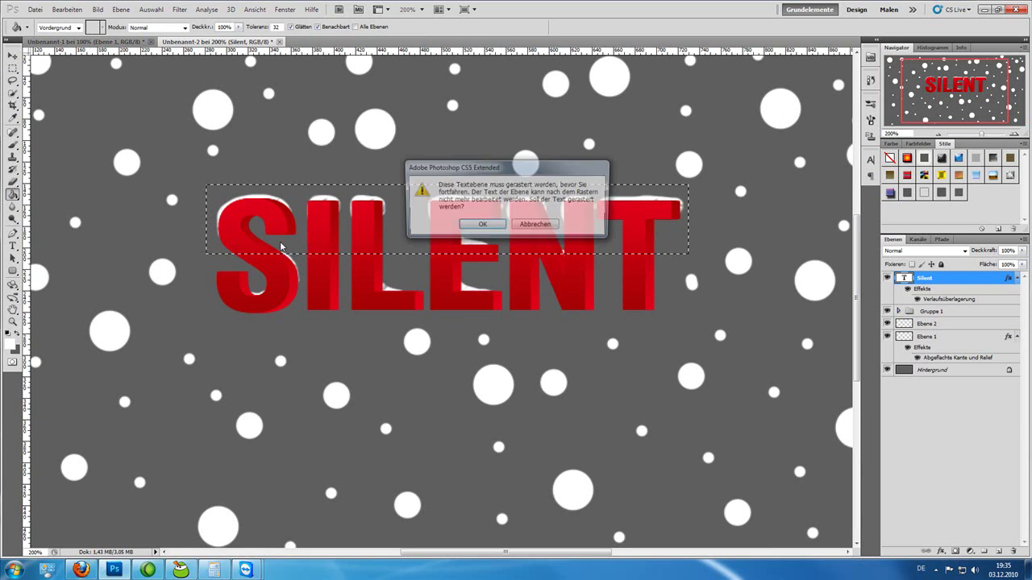
left_click(498, 228)
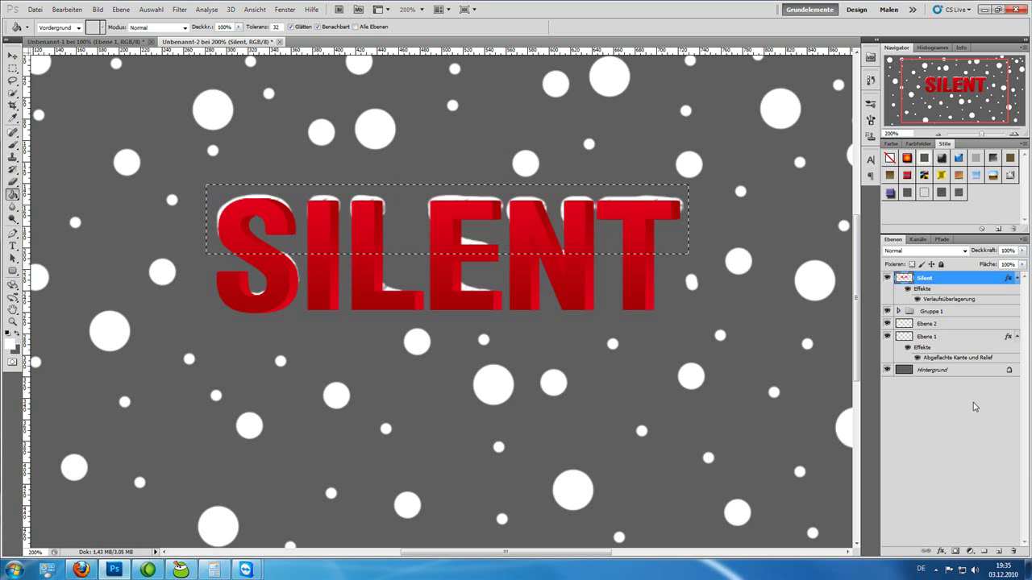
left_click(998, 552)
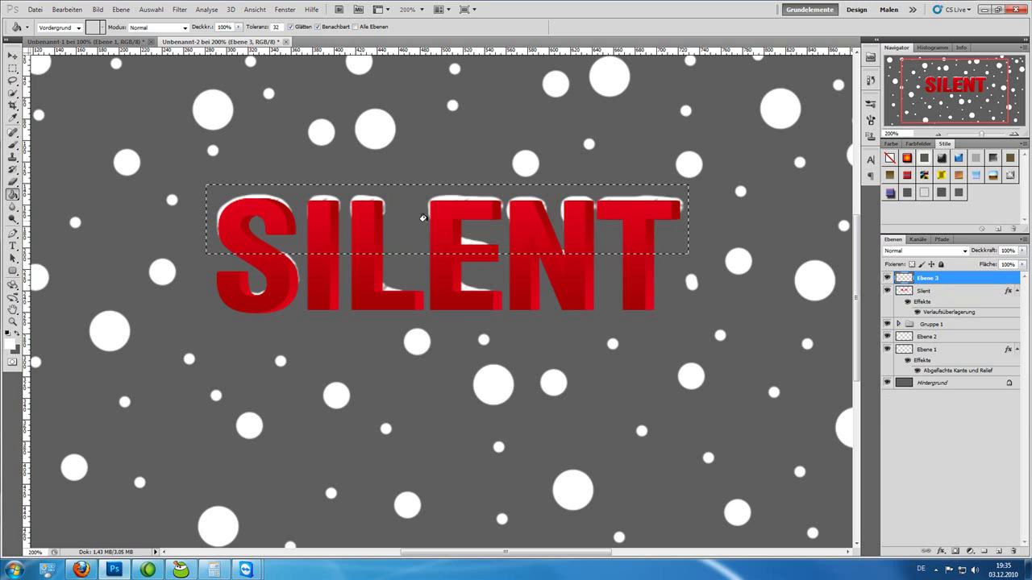
left_click(423, 218)
Deselect and clip the white band layer to the SILENT letters as a clipping mask.
left_click(141, 10)
left_click(158, 32)
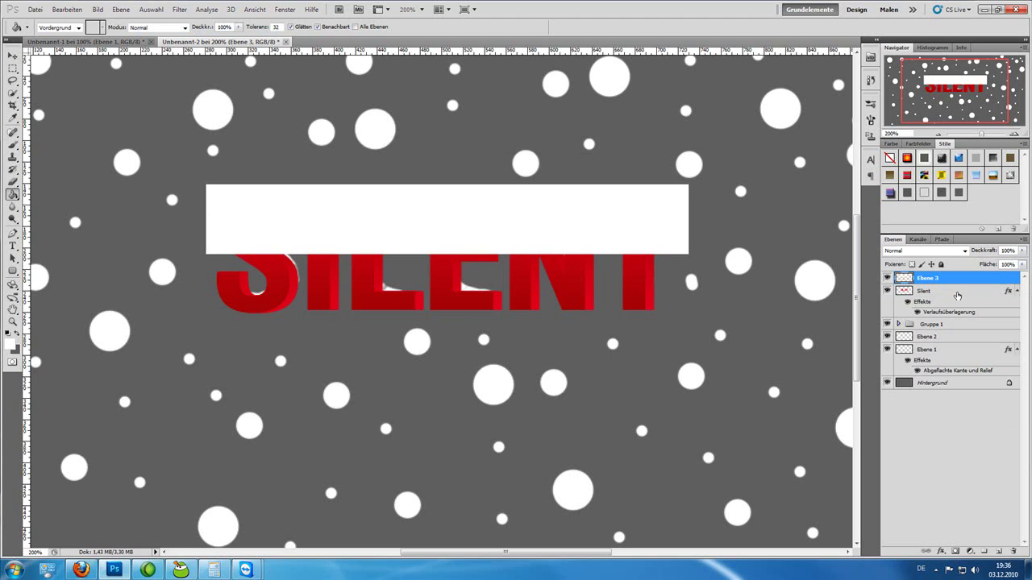
right_click(934, 282)
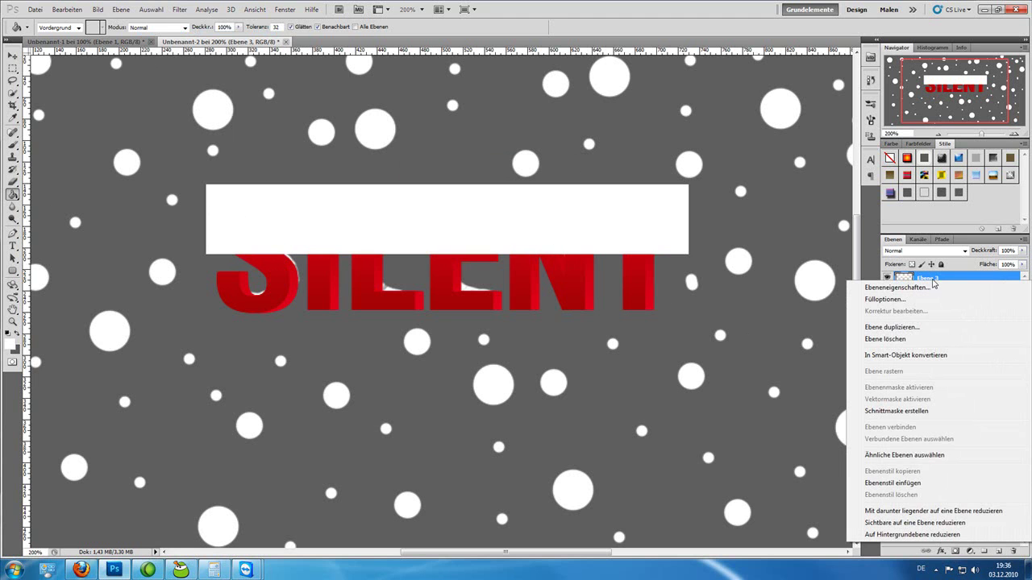
key("Escape")
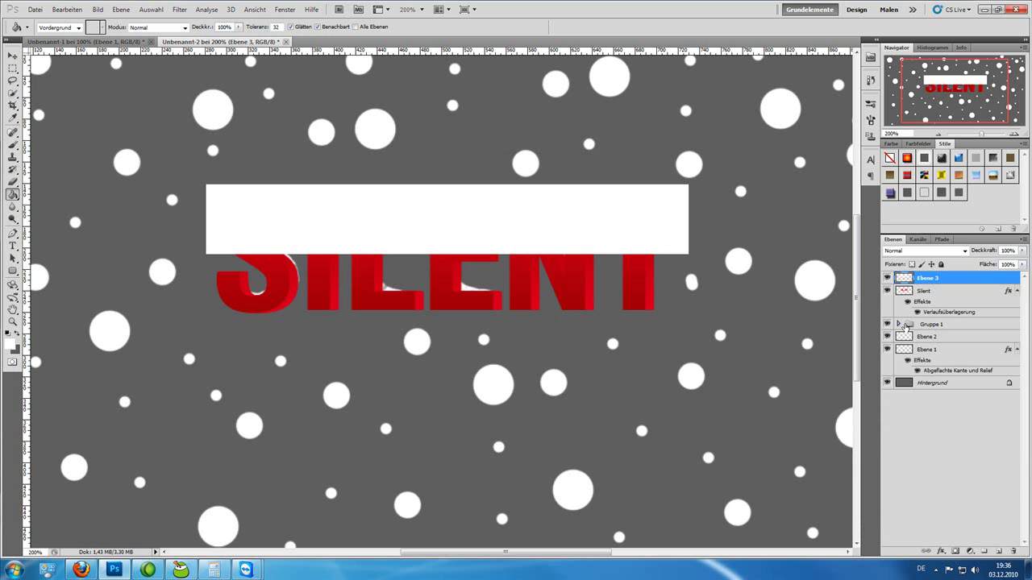
left_click(899, 324)
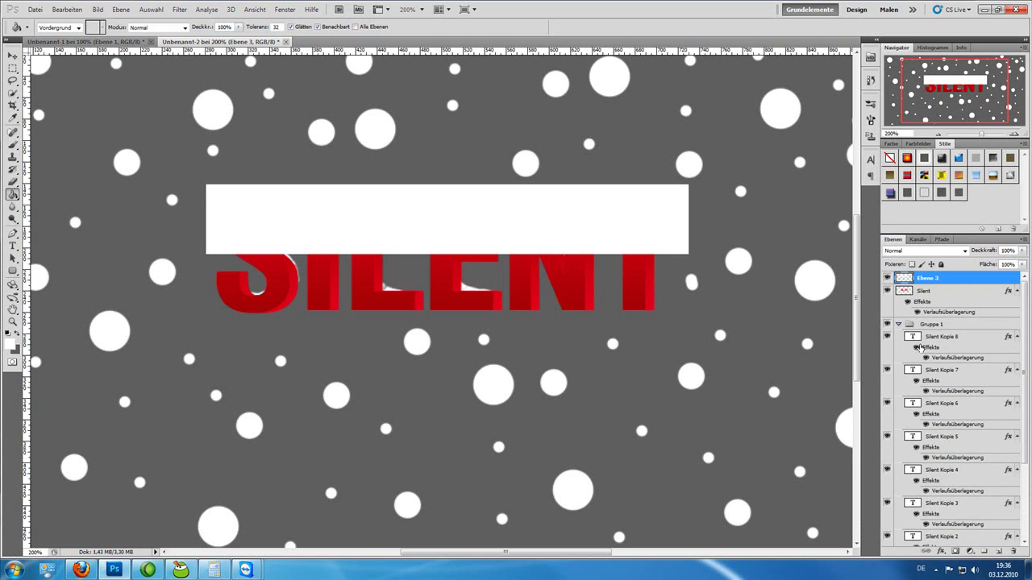
left_click(915, 337, "ctrl")
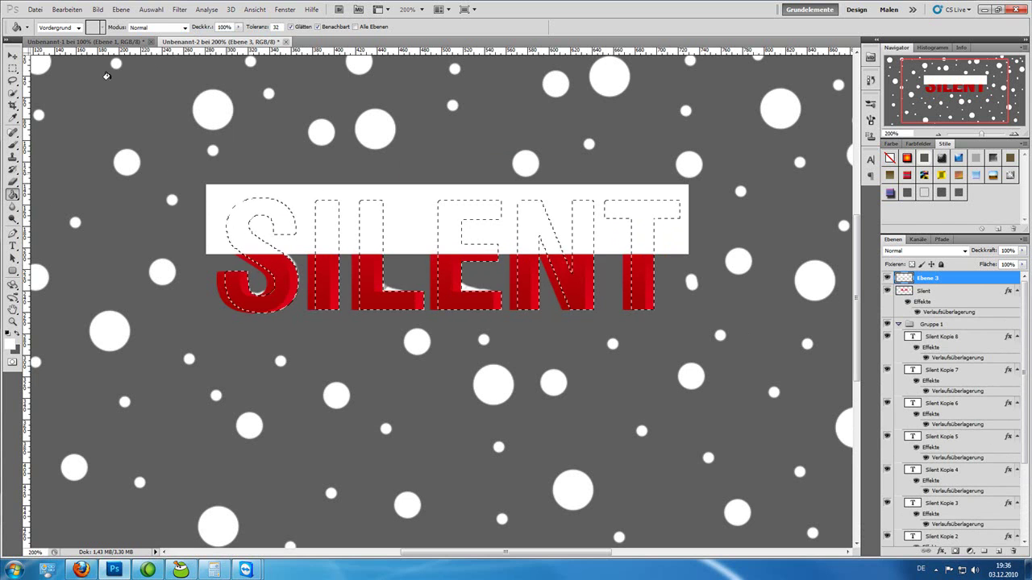
left_click(142, 13)
left_click(165, 32)
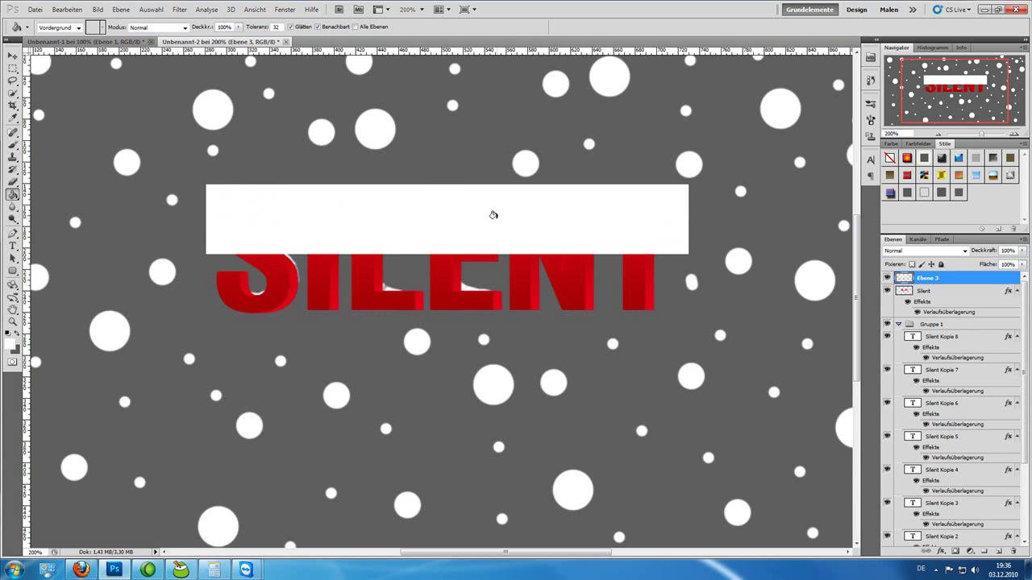
right_click(919, 284)
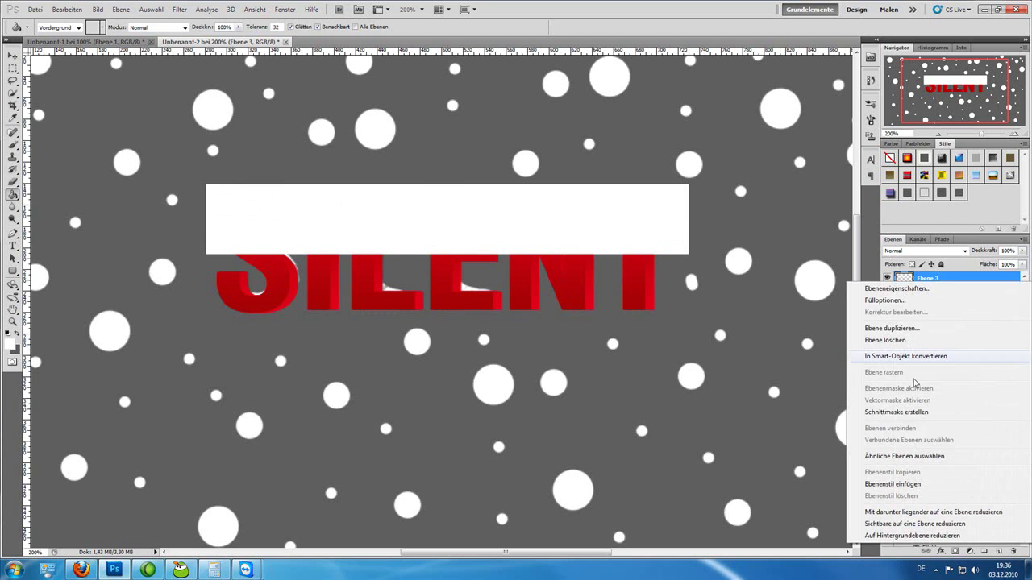
left_click(939, 411)
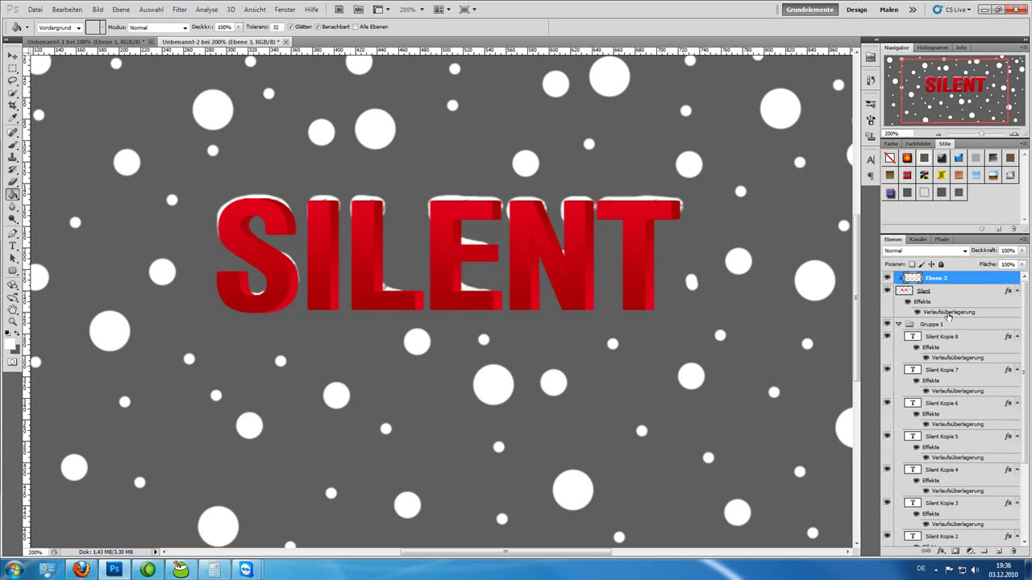
Undo the clipping mask and trim the white band to the SILENT letter shapes.
left_click(67, 9)
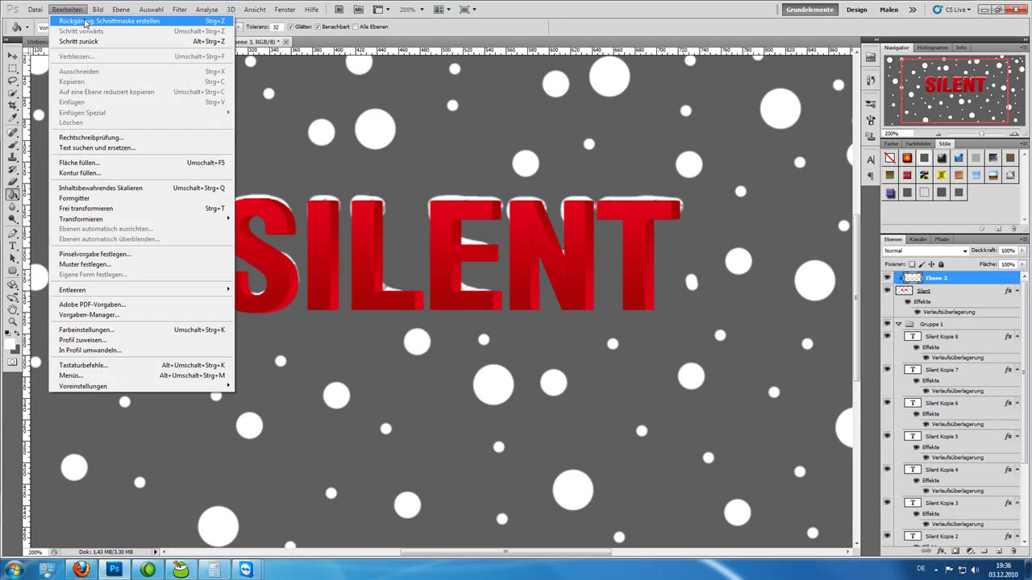
left_click(903, 292, "ctrl")
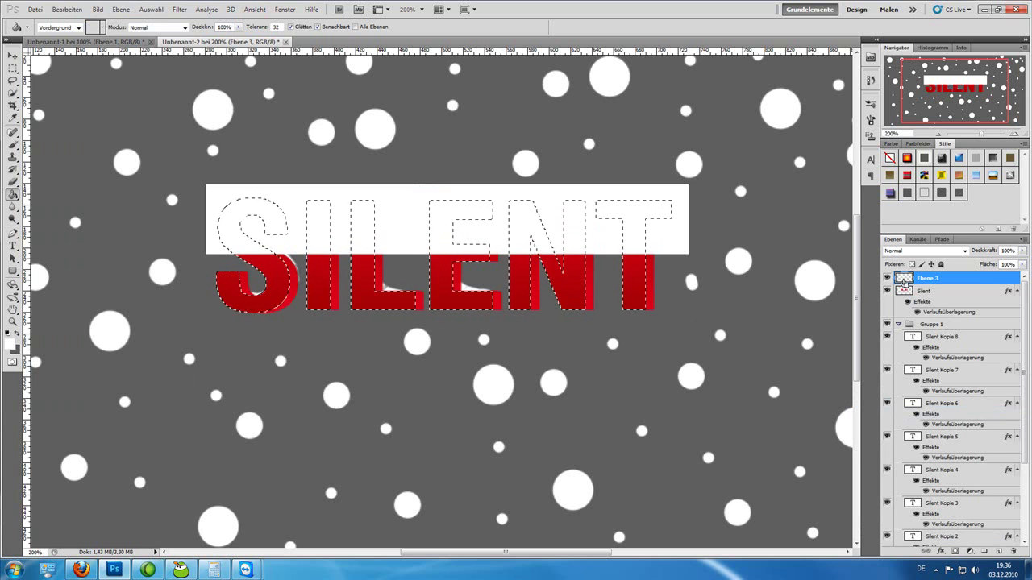
key("Delete")
key("ctrl+d")
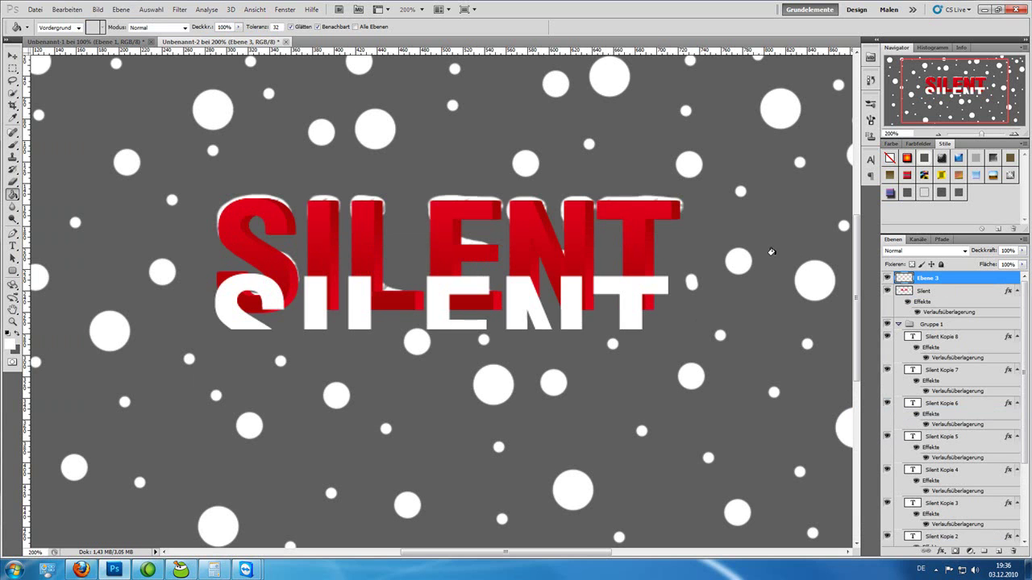
Shift the white letter copy onto the red letters, lower its opacity, then delete it.
left_click(12, 56)
left_click_drag(281, 276, 281, 222)
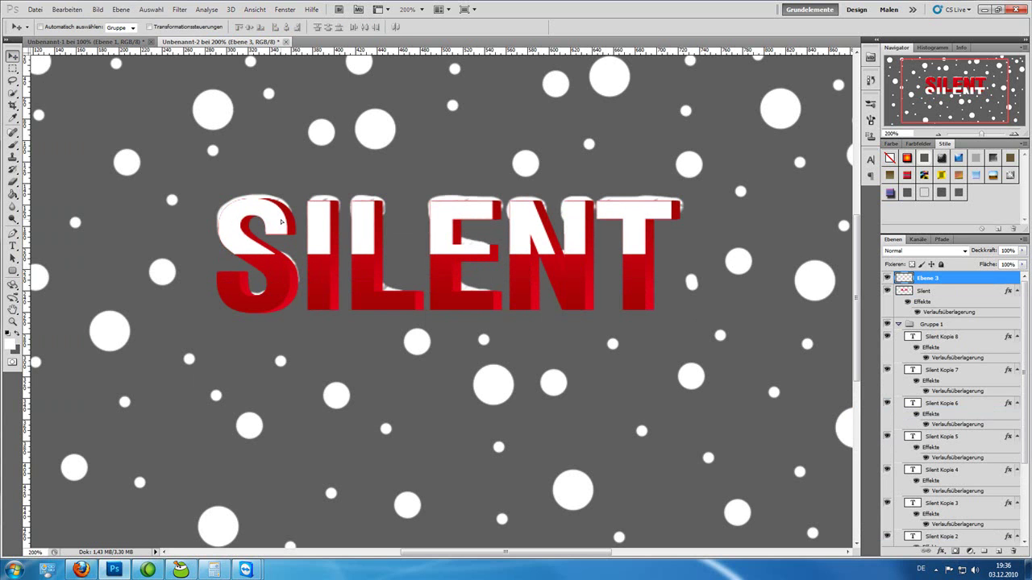
left_click_drag(990, 254, 940, 263)
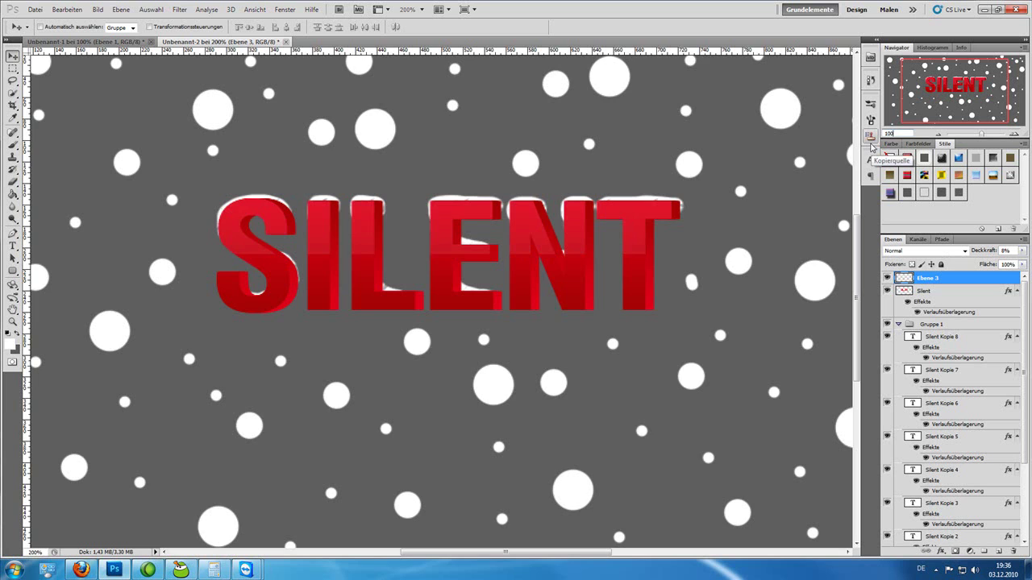
key("ctrl+minus")
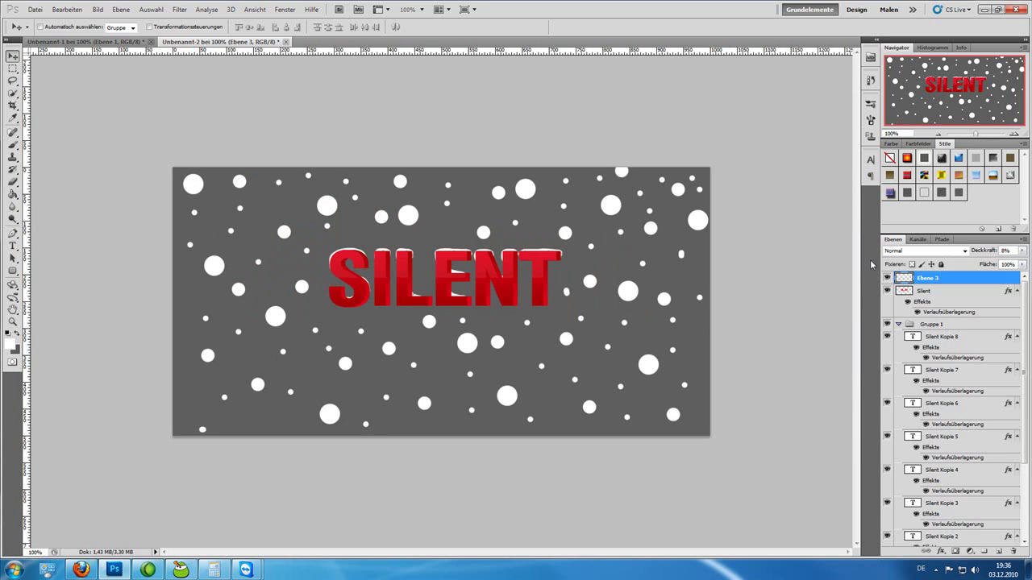
key("Delete")
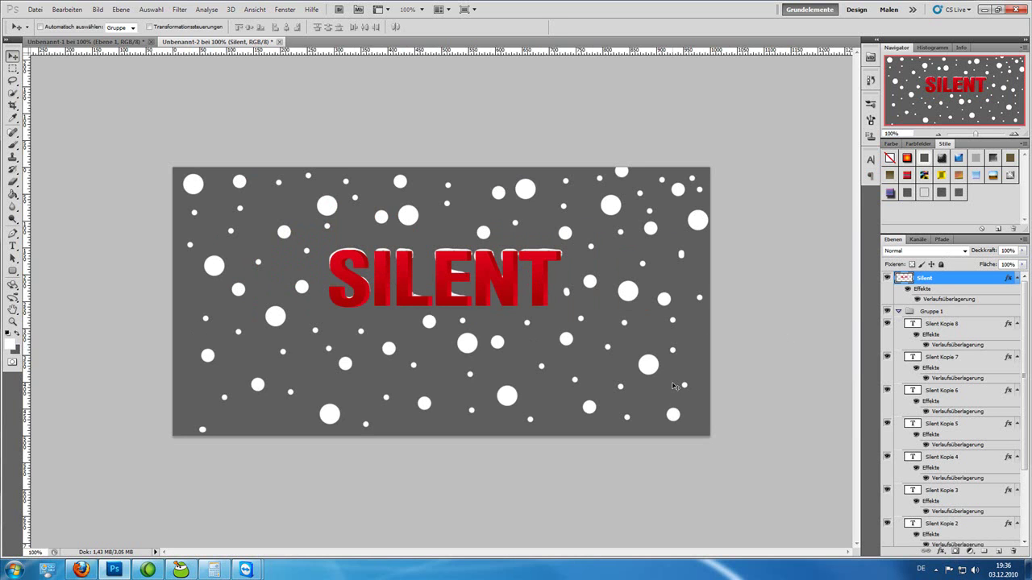
left_click(103, 42)
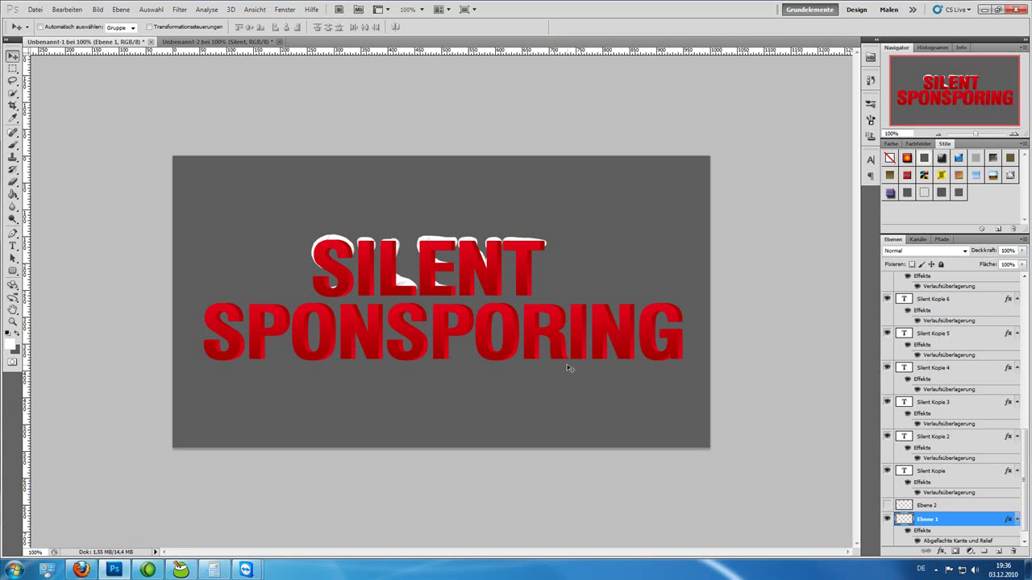
left_click(220, 41)
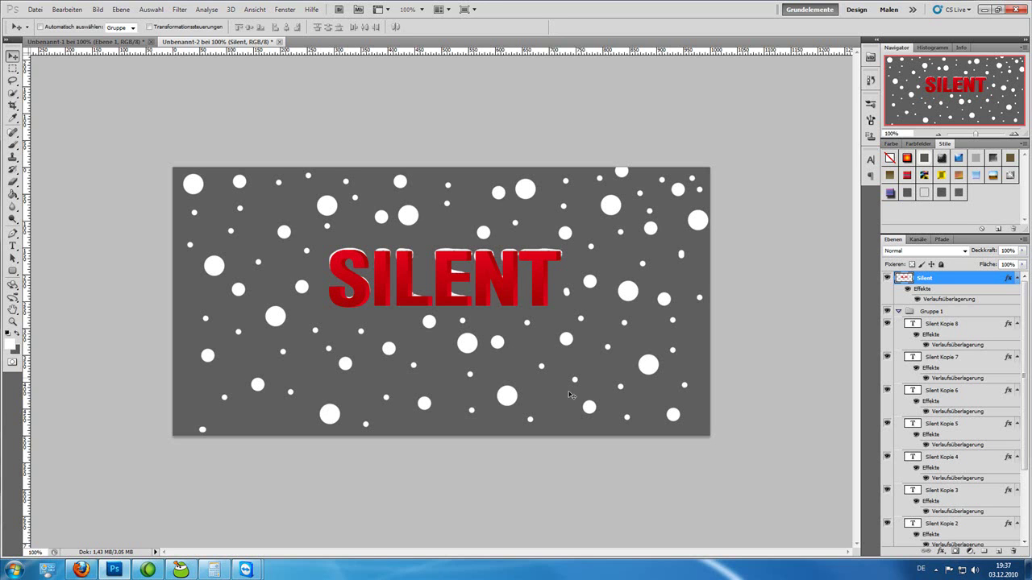
left_click(937, 570)
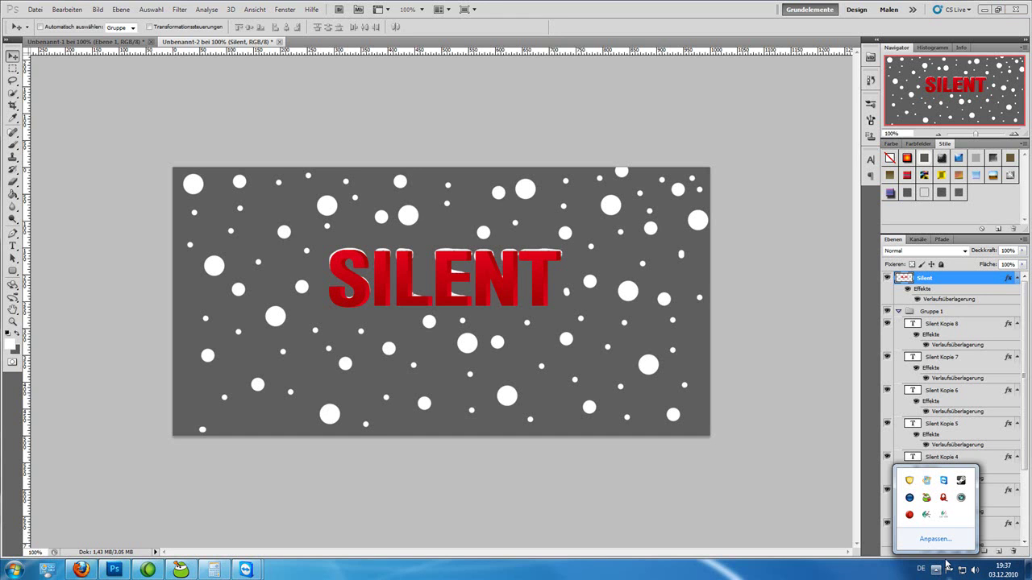
left_click(911, 515)
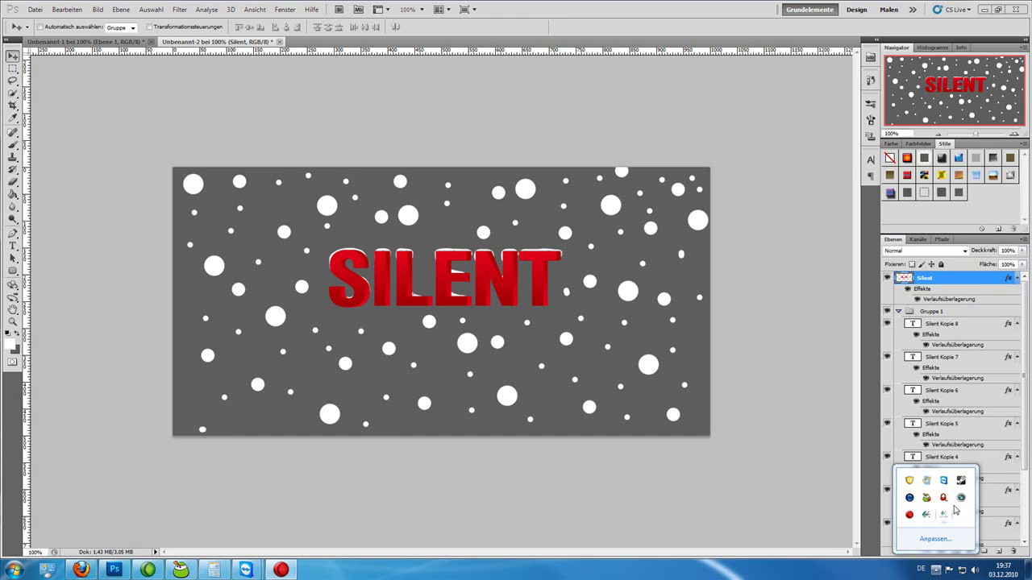